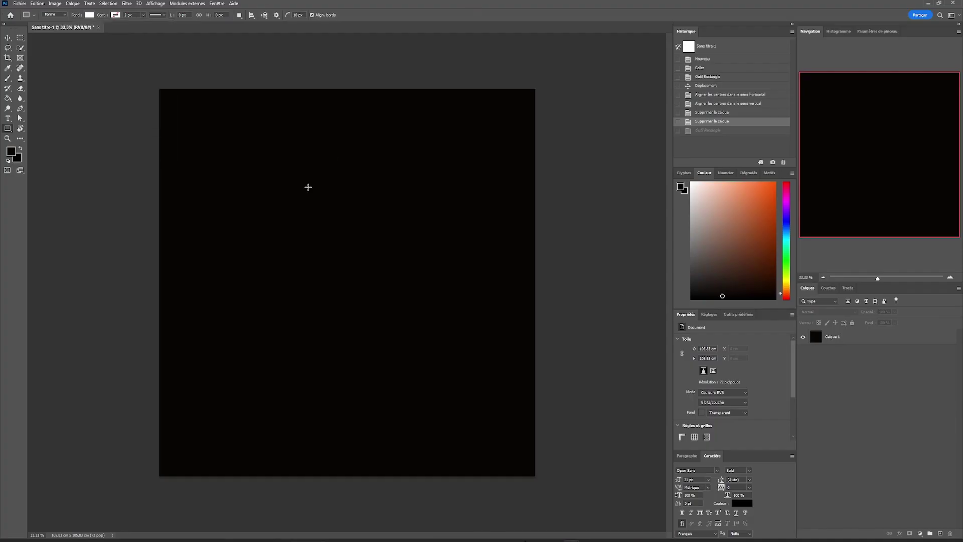
# - Draw a white rectangle without an outline on the black canvas and stretch it to about 47 × 73 cm
pyautogui.moveTo(269, 147); pyautogui.dragTo(428, 379)
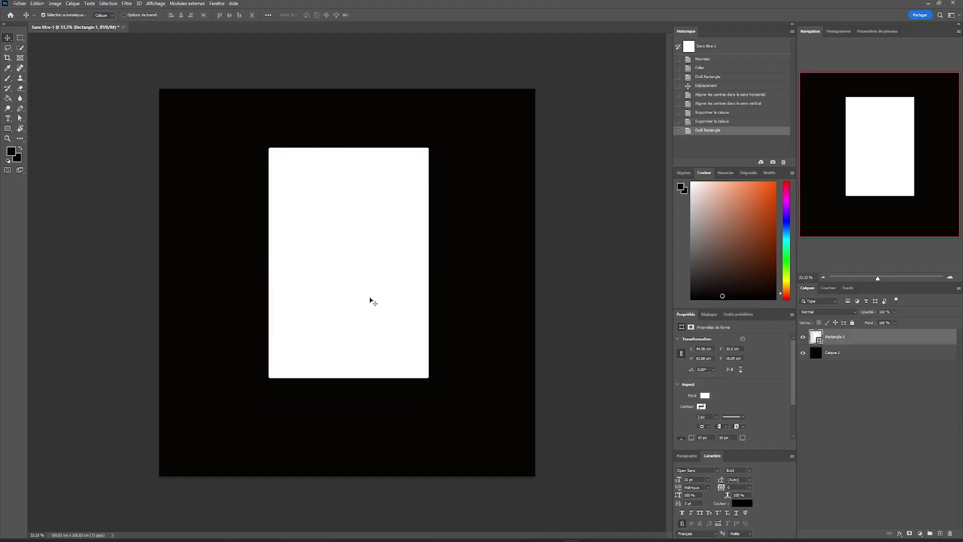
pyautogui.moveTo(371, 298); pyautogui.dragTo(371, 325)
pyautogui.moveTo(349, 404); pyautogui.dragTo(350, 431)
pyautogui.moveTo(348, 174); pyautogui.dragTo(350, 161)
pyautogui.press('Return')
# - Centre the white rectangle horizontally and vertically on the canvas
pyautogui.moveTo(364, 257); pyautogui.dragTo(364, 243)
pyautogui.keyDown('shift'); pyautogui.click(294, 116); pyautogui.keyUp('shift')
pyautogui.click(181, 15)
pyautogui.click(229, 15)
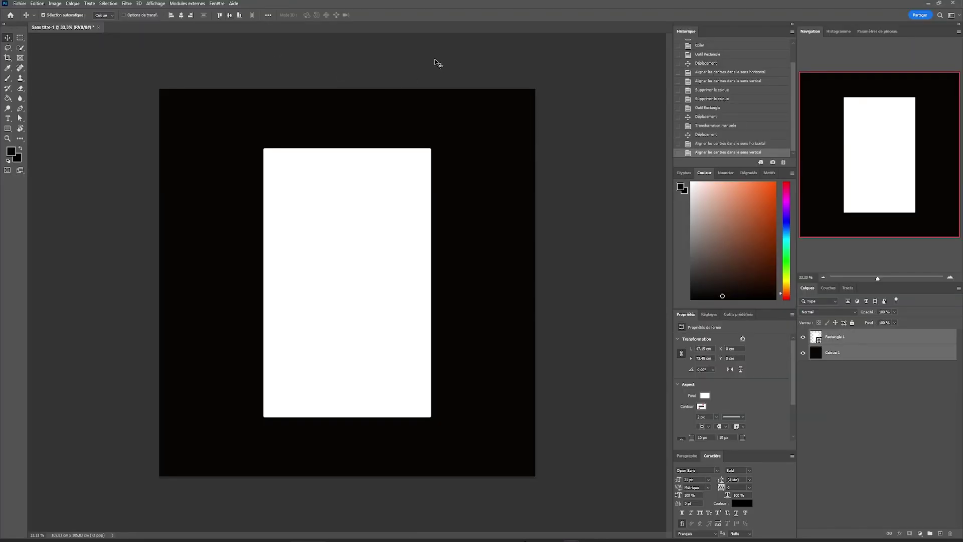
# - Set all corner radii of the white rectangle to 0 px
pyautogui.click(417, 184)
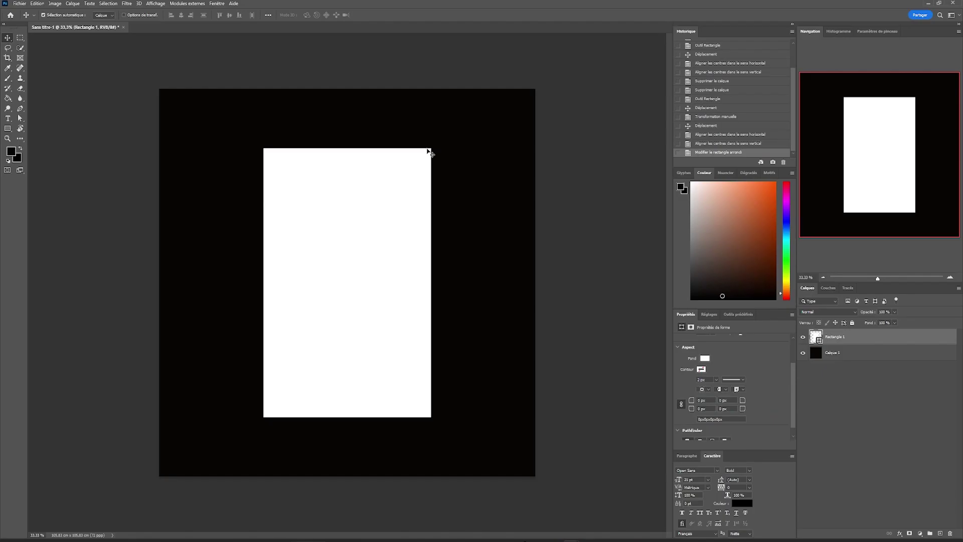
pyautogui.click(451, 155)
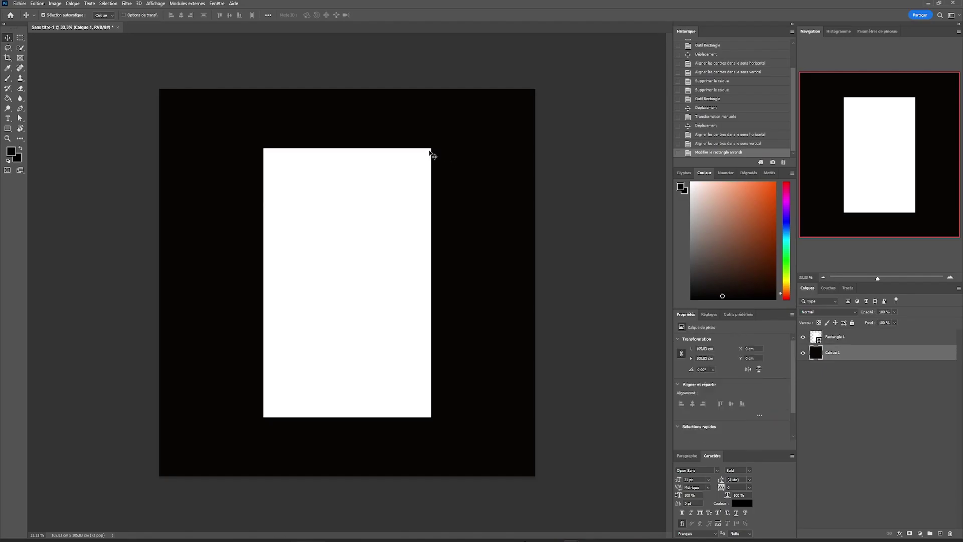
# - Paste the crumpled paper texture above the rectangle and scale it down to fit within the canvas
pyautogui.hotkey('ctrl', 'v')
pyautogui.hotkey('ctrl', 't')
pyautogui.hotkey('ctrl', '-')
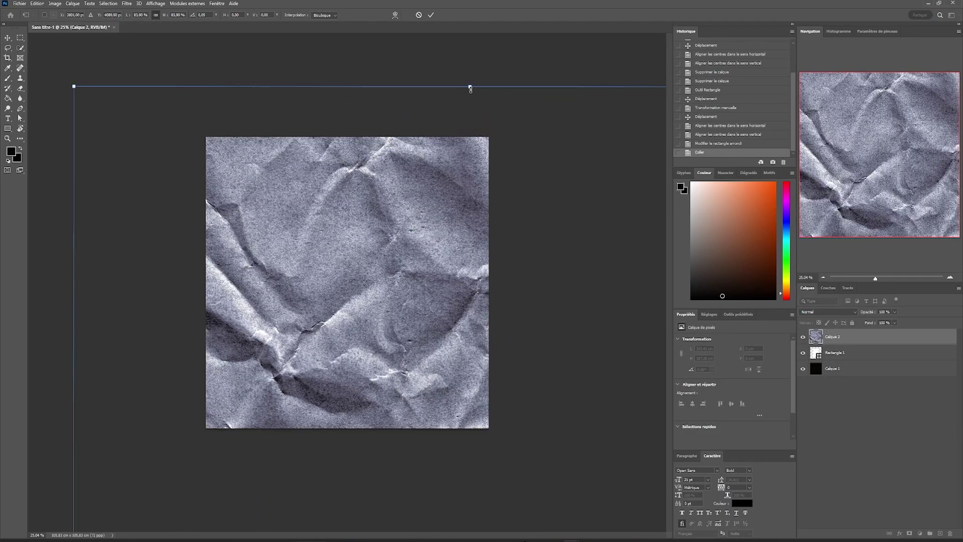
pyautogui.moveTo(464, 422); pyautogui.dragTo(363, 84)
pyautogui.moveTo(370, 46); pyautogui.dragTo(370, 366)
pyautogui.moveTo(369, 391); pyautogui.dragTo(347, 189)
pyautogui.press('Return')
# - Flip and resize the crumpled paper to match the white rectangle, with the torn edge at its upper end
pyautogui.scroll(4, 356, 125)
pyautogui.hotkey('ctrl', 't')
pyautogui.moveTo(356, 125); pyautogui.dragTo(347, 422)
pyautogui.moveTo(347, 473); pyautogui.dragTo(345, 430)
pyautogui.moveTo(347, 145); pyautogui.dragTo(347, 109)
pyautogui.moveTo(473, 270); pyautogui.dragTo(438, 271)
pyautogui.moveTo(219, 270); pyautogui.dragTo(251, 270)
pyautogui.moveTo(439, 271); pyautogui.dragTo(442, 270)
pyautogui.moveTo(336, 110); pyautogui.dragTo(336, 134)
pyautogui.moveTo(442, 282); pyautogui.dragTo(440, 282)
# - Fine-tune the paper's side and lower edges so that it slightly overlaps the white rectangle
pyautogui.scroll(8, 338, 276)
pyautogui.moveTo(338, 276); pyautogui.dragTo(398, 289)
pyautogui.moveTo(636, 304); pyautogui.dragTo(642, 304)
pyautogui.moveTo(203, 305); pyautogui.dragTo(198, 305)
pyautogui.scroll(-8, 199, 305)
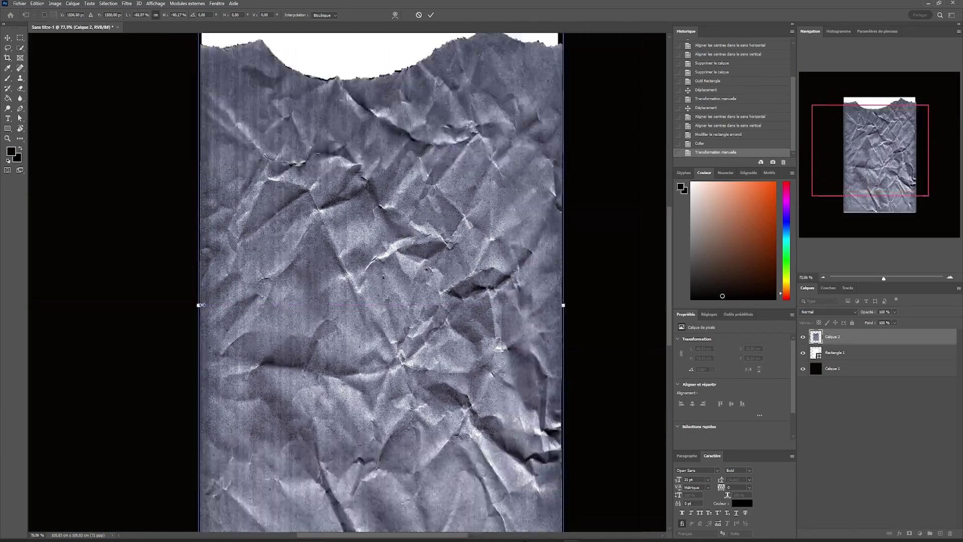
pyautogui.moveTo(346, 442); pyautogui.dragTo(346, 447)
pyautogui.press('Return')
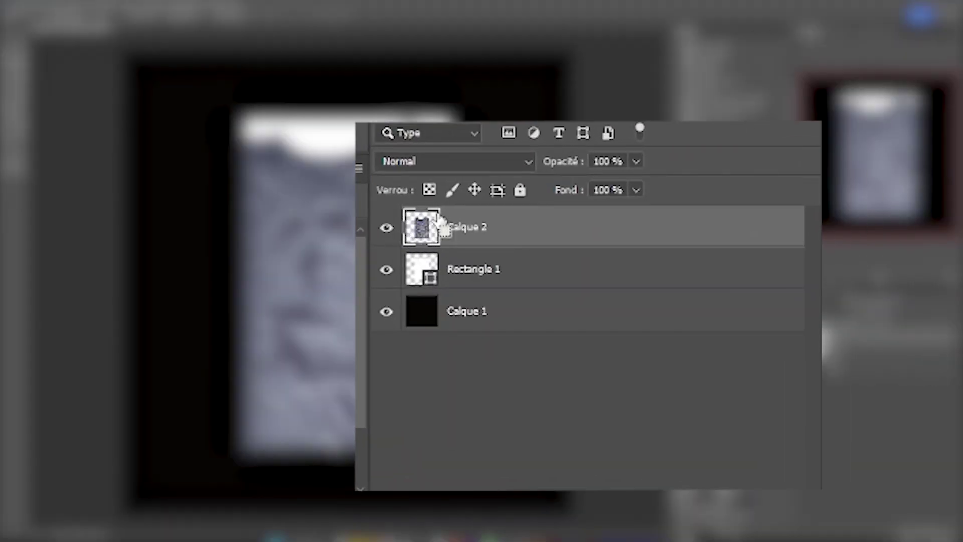
# - Load the paper's outline as a selection, hide Calque 2, and use the selection as a layer mask on Rectangle 1
pyautogui.keyDown('ctrl'); pyautogui.click(816, 337); pyautogui.keyUp('ctrl')
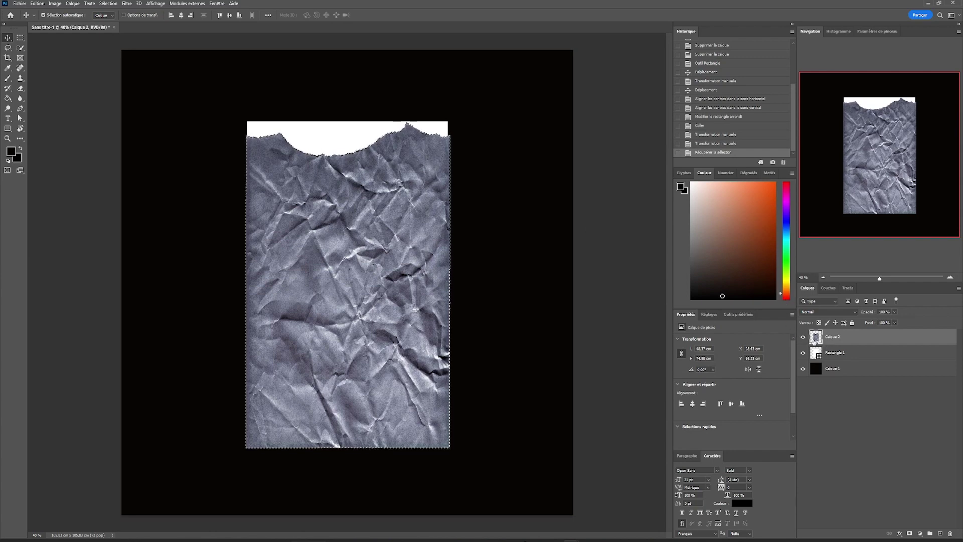
pyautogui.click(802, 337)
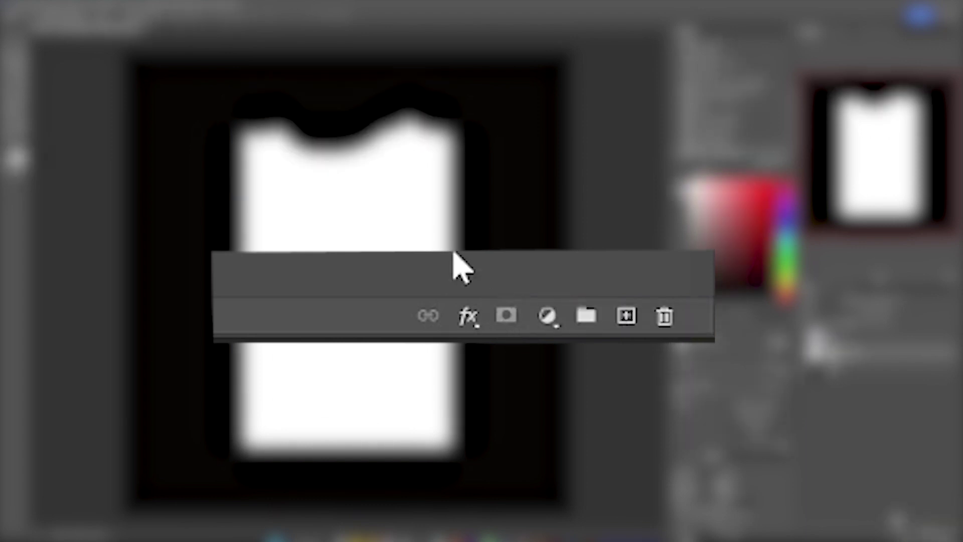
pyautogui.scroll(3, 349, 93)
pyautogui.scroll(2, 350, 96)
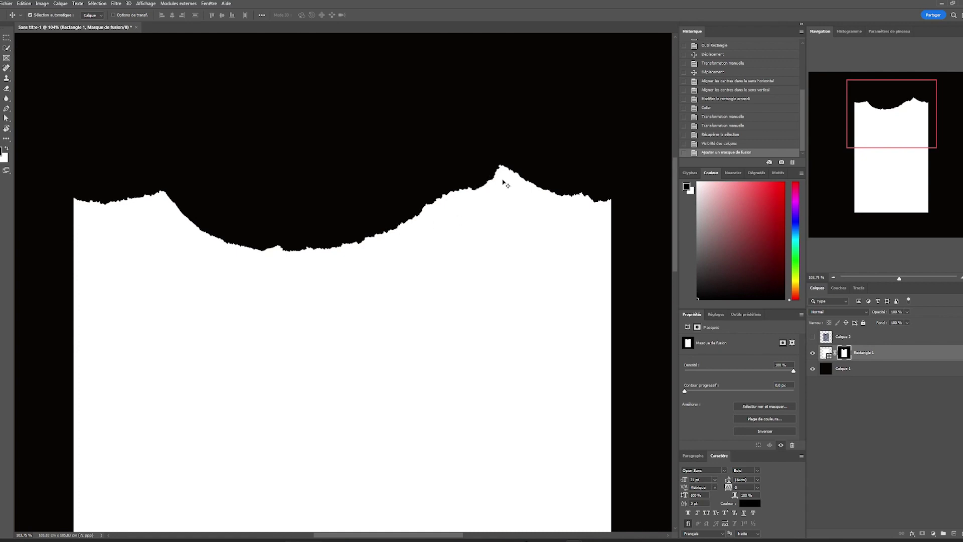
pyautogui.scroll(-5, 605, 186)
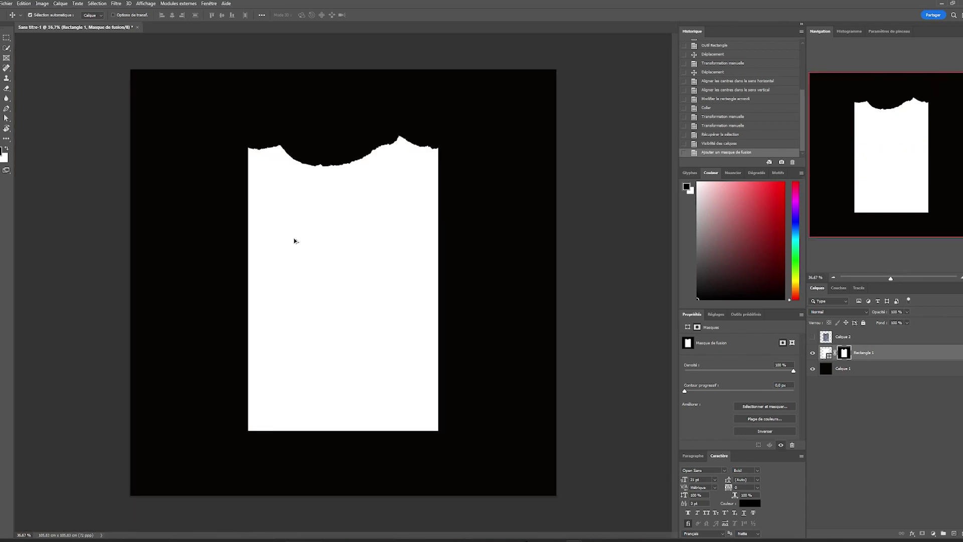
# - Show the paper layer Calque 2 again and clip it to Rectangle 1 with a clipping mask
pyautogui.click(815, 336)
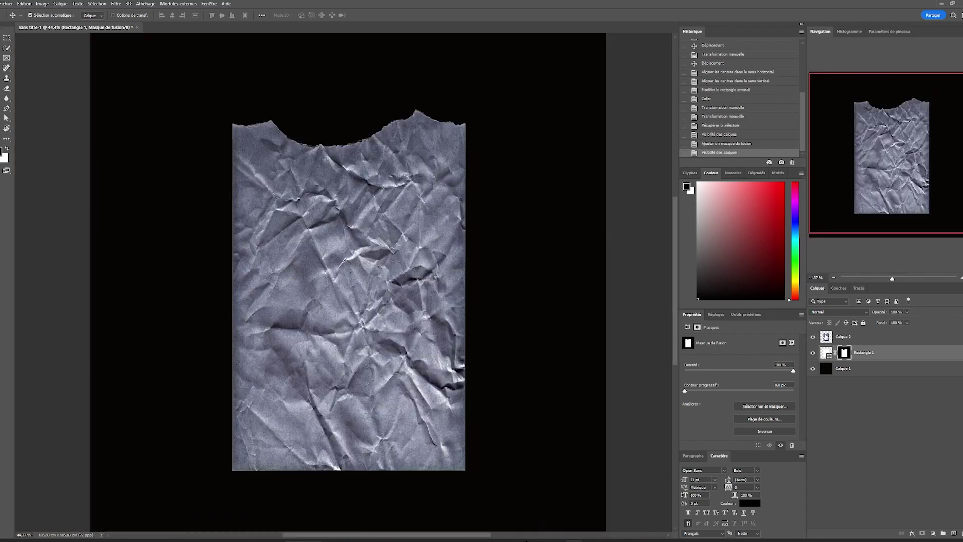
pyautogui.click(896, 338)
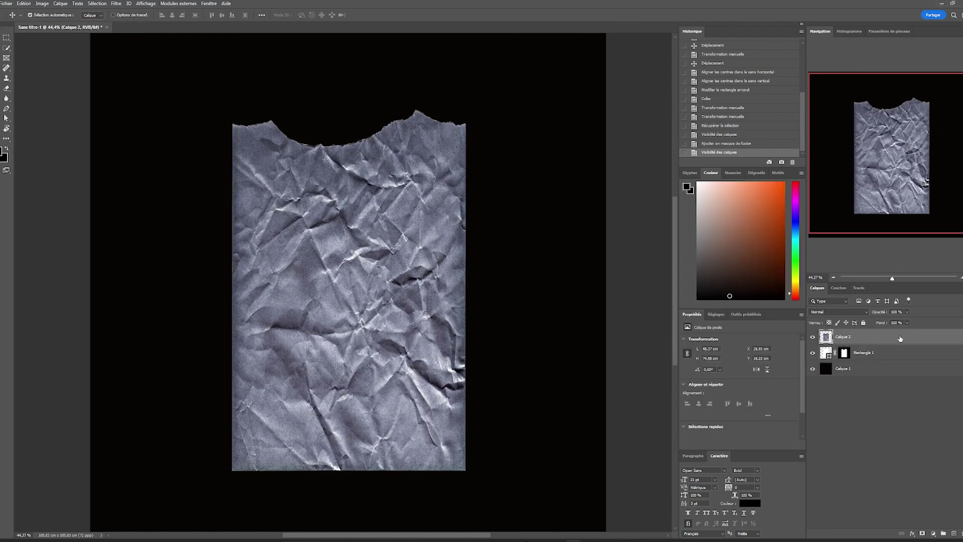
pyautogui.rightClick(893, 339)
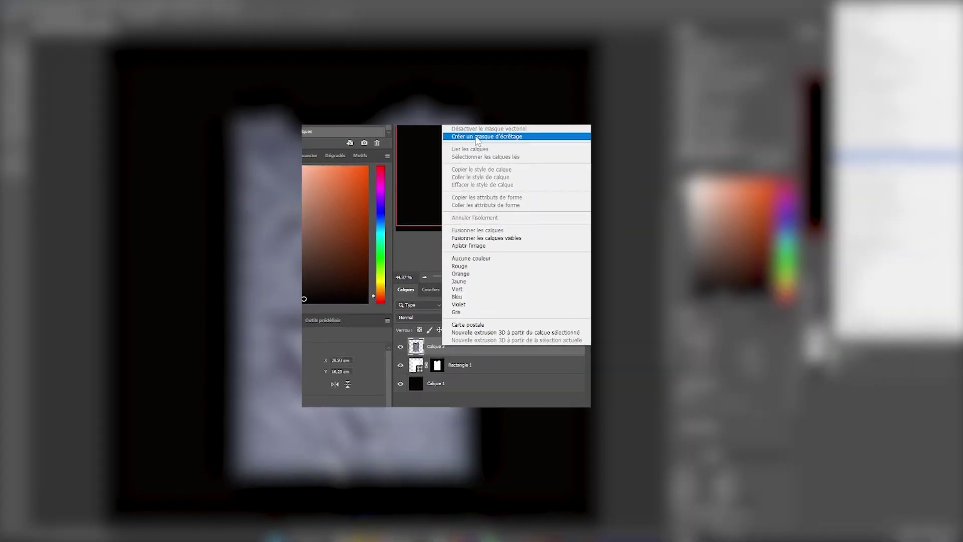
pyautogui.click(477, 136)
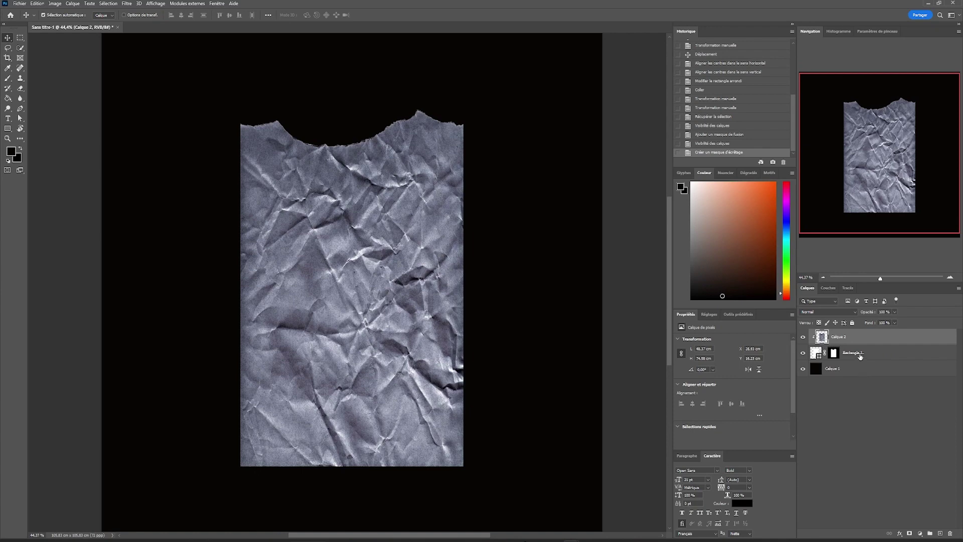
# - Set the paper texture's blend mode to Lumière linéaire (Linear Light) and its fill opacity to 27%
pyautogui.click(834, 311)
pyautogui.click(833, 312)
pyautogui.click(834, 311)
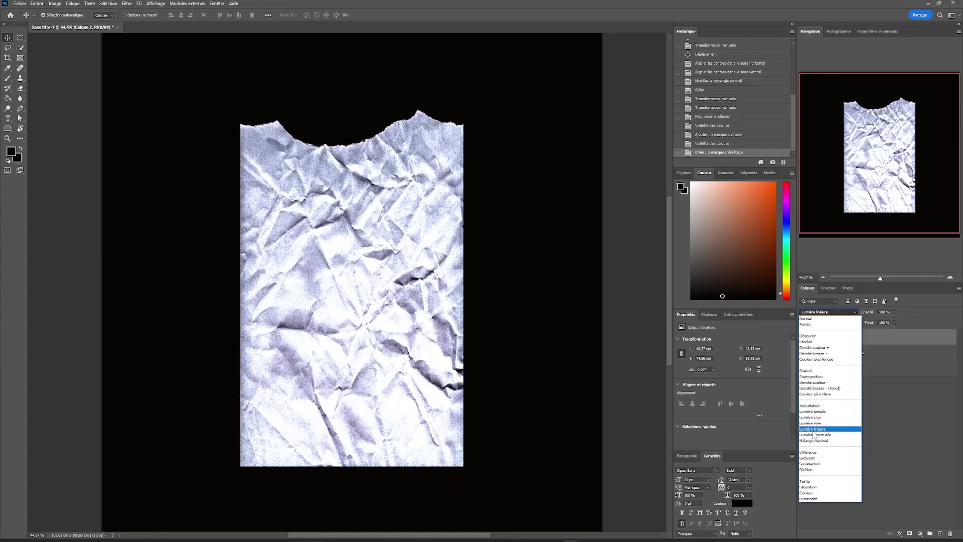
pyautogui.click(812, 429)
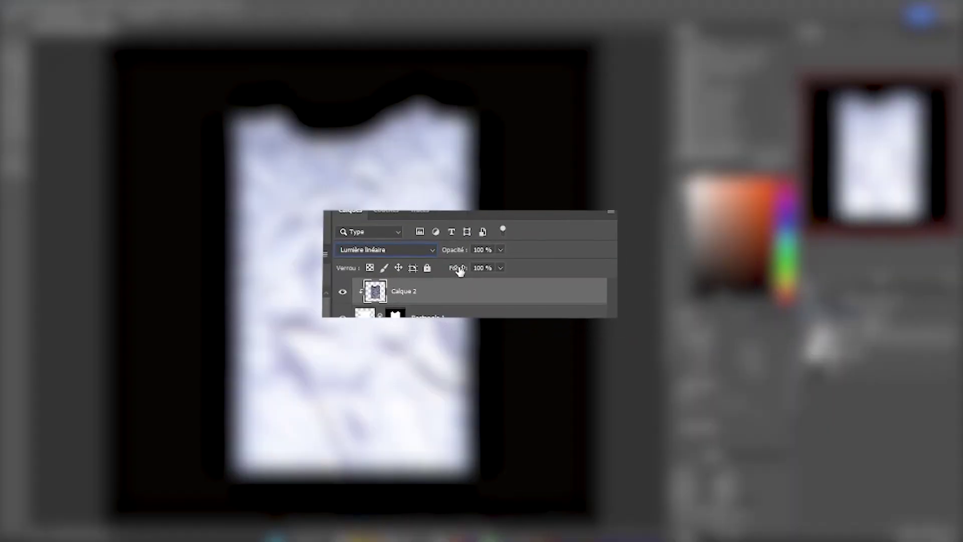
pyautogui.moveTo(870, 323); pyautogui.dragTo(850, 325)
pyautogui.moveTo(425, 276); pyautogui.dragTo(416, 276)
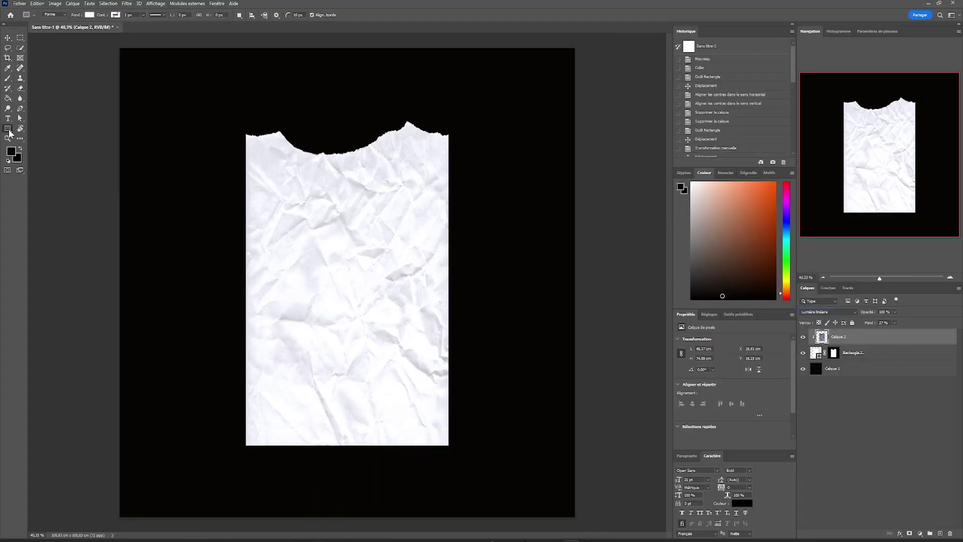
# - Draw a second white rectangle about 41 × 52 cm over the paper's upper part and centre it horizontally
pyautogui.click(45, 140)
pyautogui.moveTo(262, 99); pyautogui.dragTo(435, 329)
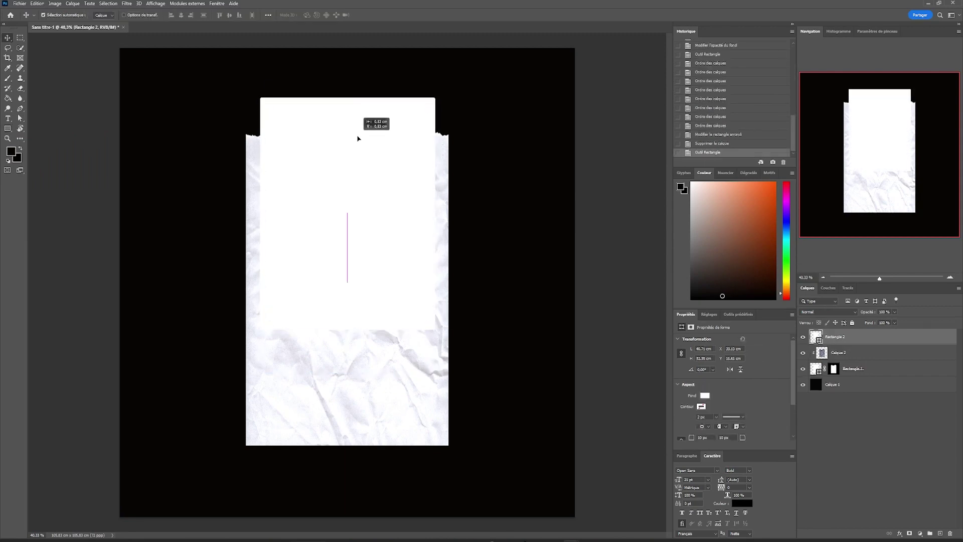
pyautogui.moveTo(357, 139); pyautogui.dragTo(357, 142)
pyautogui.keyDown('shift'); pyautogui.click(249, 80); pyautogui.keyUp('shift')
pyautogui.click(180, 15)
pyautogui.keyDown('shift'); pyautogui.click(459, 167); pyautogui.keyUp('shift')
pyautogui.moveTo(378, 242); pyautogui.dragTo(378, 250)
# - Enlarge the second rectangle to about 45 × 57 cm and centre it horizontally on the canvas
pyautogui.hotkey('ctrl', 't')
pyautogui.moveTo(259, 227); pyautogui.dragTo(251, 227)
pyautogui.moveTo(435, 227); pyautogui.dragTo(442, 227)
pyautogui.moveTo(418, 230); pyautogui.dragTo(421, 230)
pyautogui.press('Return')
pyautogui.keyDown('ctrl'); pyautogui.click(851, 373); pyautogui.keyUp('ctrl')
pyautogui.click(180, 15)
pyautogui.click(250, 79)
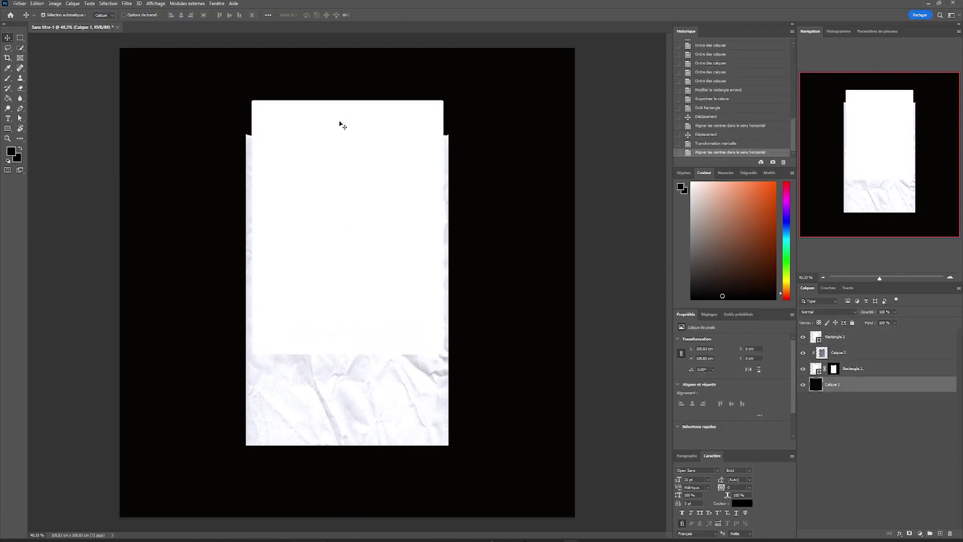
# - Round the second rectangle's corners with a 50 px radius
pyautogui.click(339, 124)
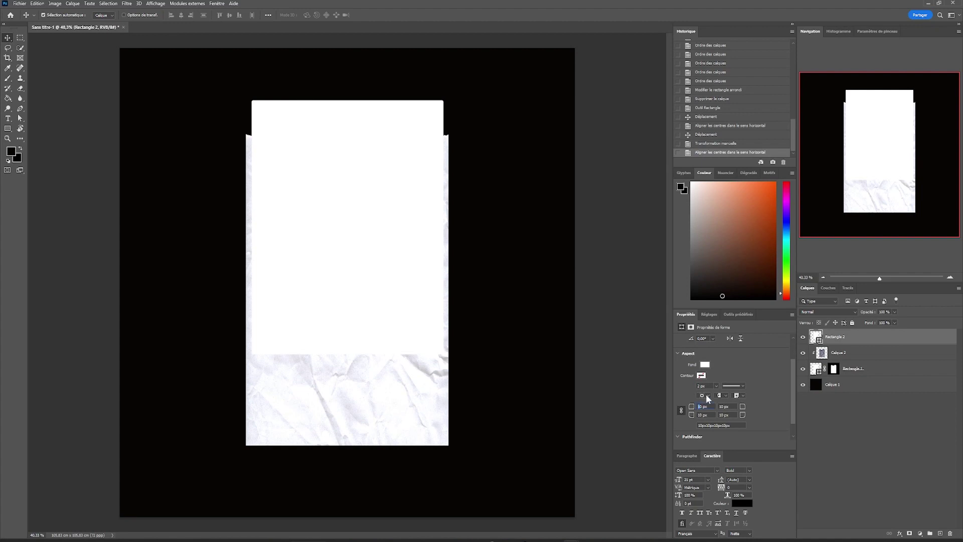
pyautogui.write('50')
pyautogui.press('Return')
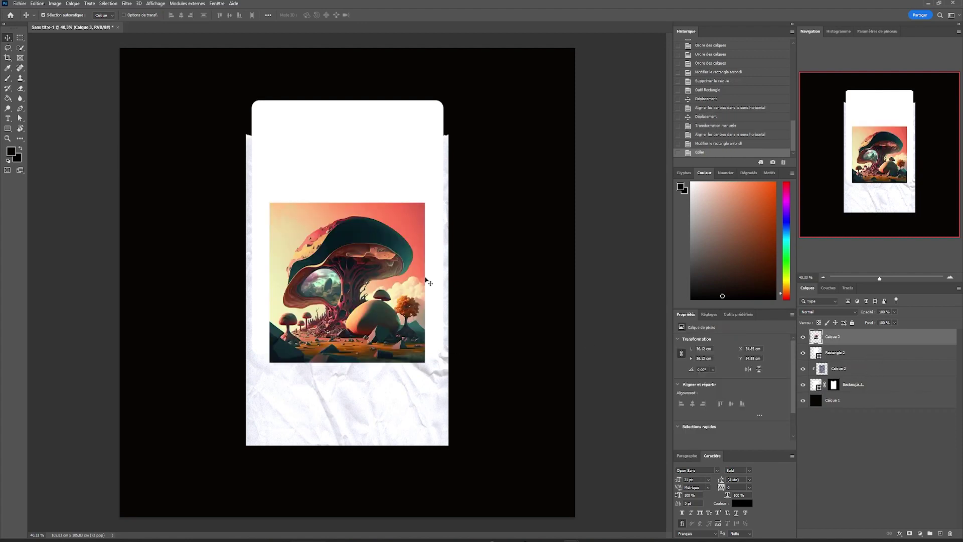
# - Enlarge the mushroom illustration to about 59 × 59 cm and clip it to the rounded rectangle
pyautogui.hotkey('ctrl', 't')
pyautogui.moveTo(347, 205); pyautogui.dragTo(347, 100)
pyautogui.press('Return')
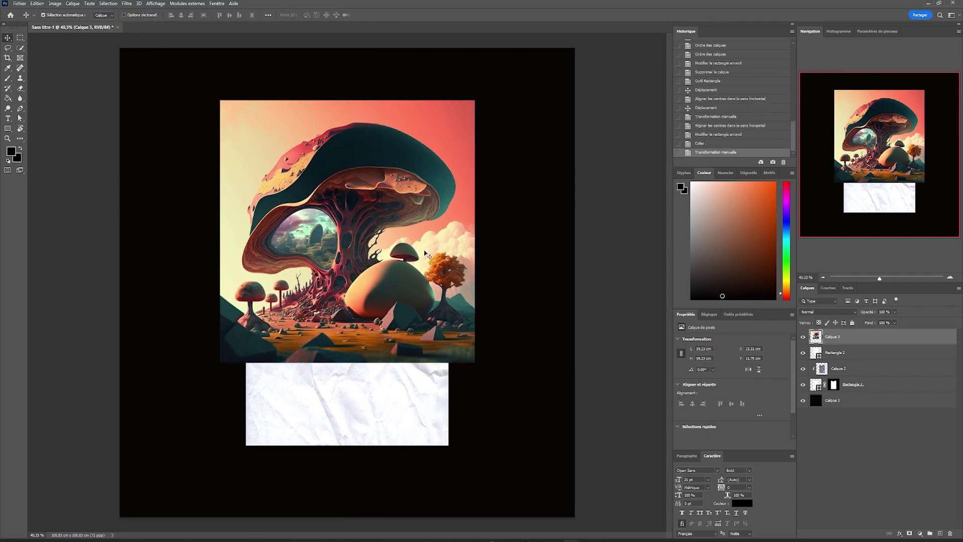
pyautogui.rightClick(868, 343)
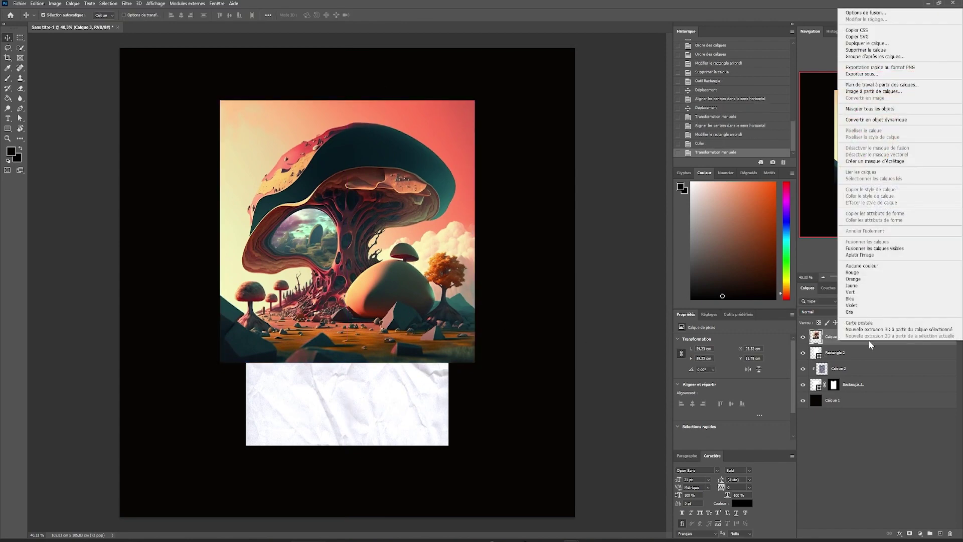
pyautogui.click(873, 161)
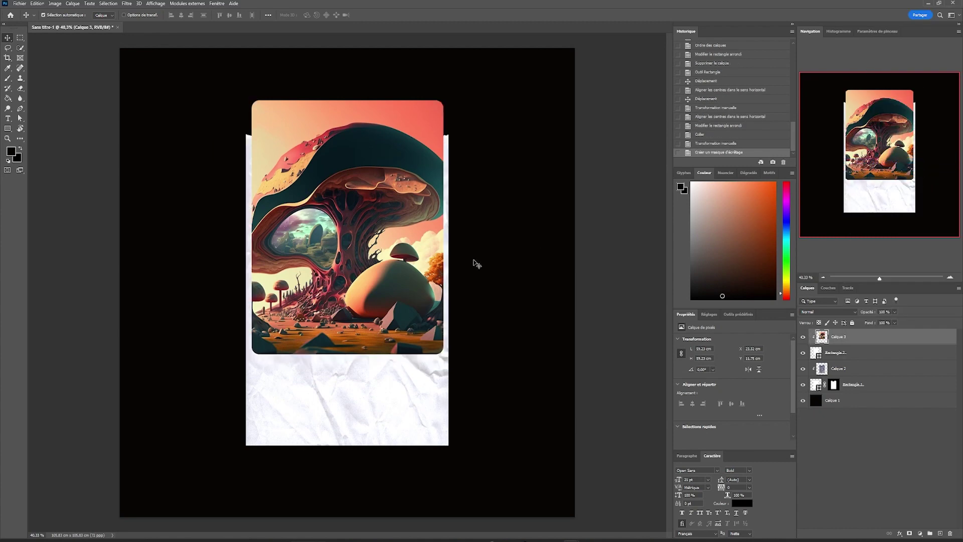
# - Narrow the mushroom illustration from both sides and reposition it so more of the scene fits inside the rounded rectangle
pyautogui.hotkey('ctrl', 't')
pyautogui.moveTo(470, 231); pyautogui.dragTo(457, 231)
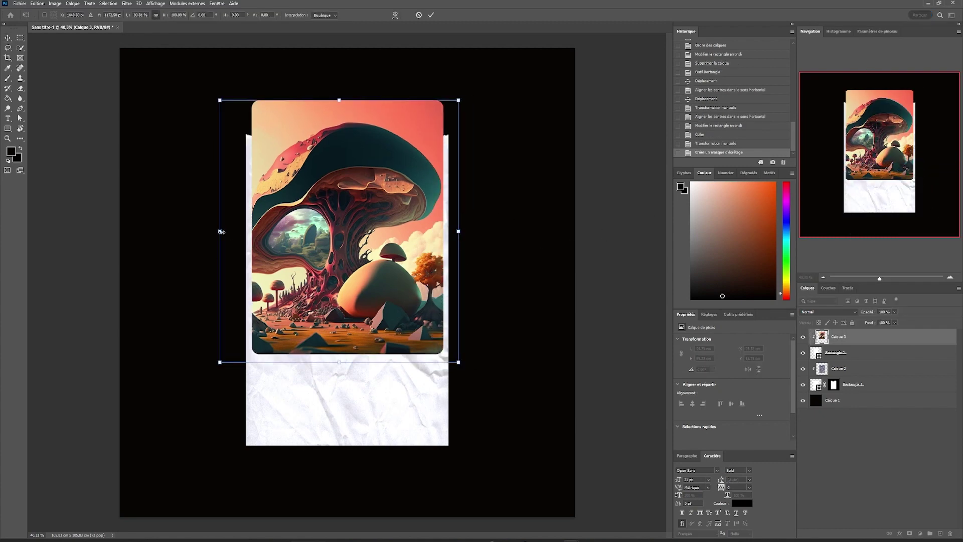
pyautogui.moveTo(220, 232); pyautogui.dragTo(232, 231)
pyautogui.moveTo(331, 224); pyautogui.dragTo(334, 224)
pyautogui.press('Return')
# - Group the mushroom illustration Calque 3 together with Rectangle 2
pyautogui.click(880, 353)
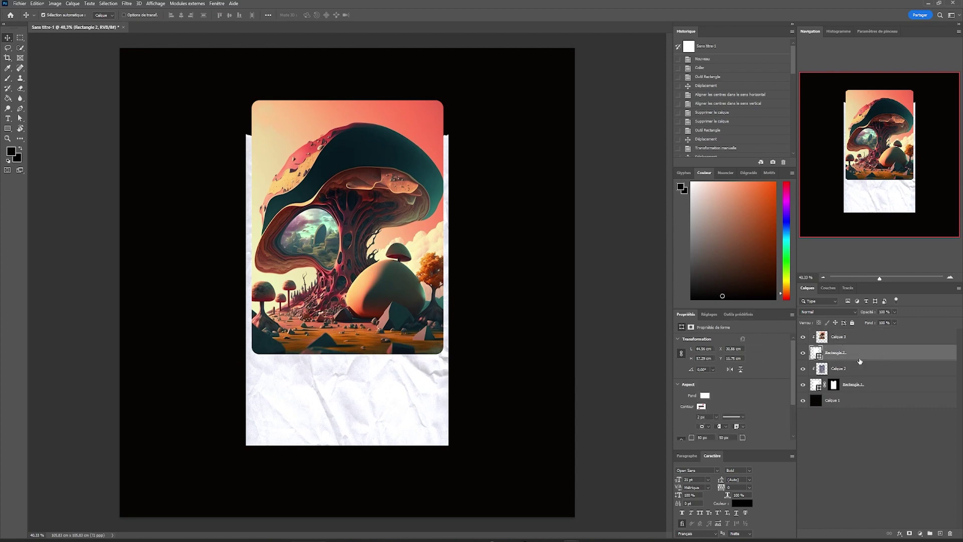
pyautogui.keyDown('shift'); pyautogui.click(861, 337); pyautogui.keyUp('shift')
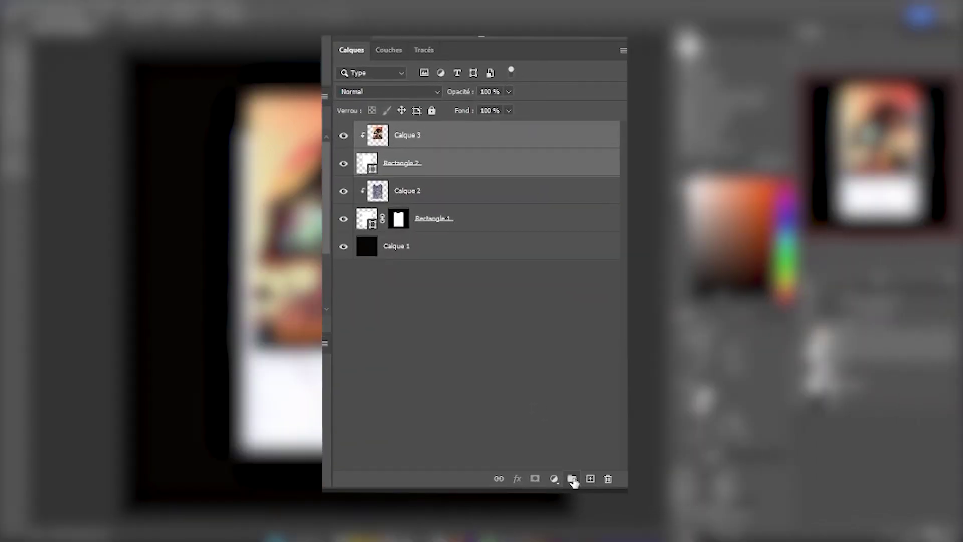
pyautogui.click(572, 479)
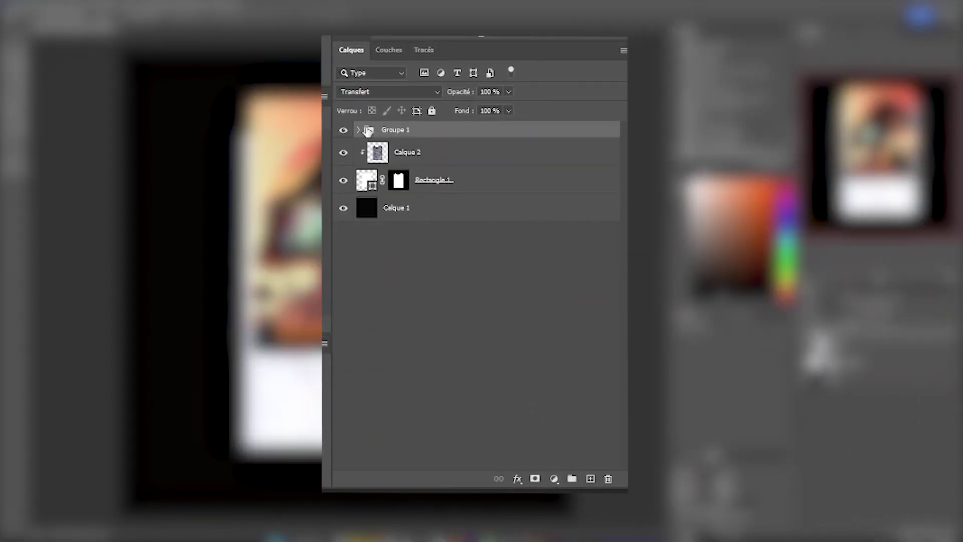
# - Copy Rectangle 1's torn-edge layer mask onto the illustration group Groupe 1
pyautogui.click(359, 131)
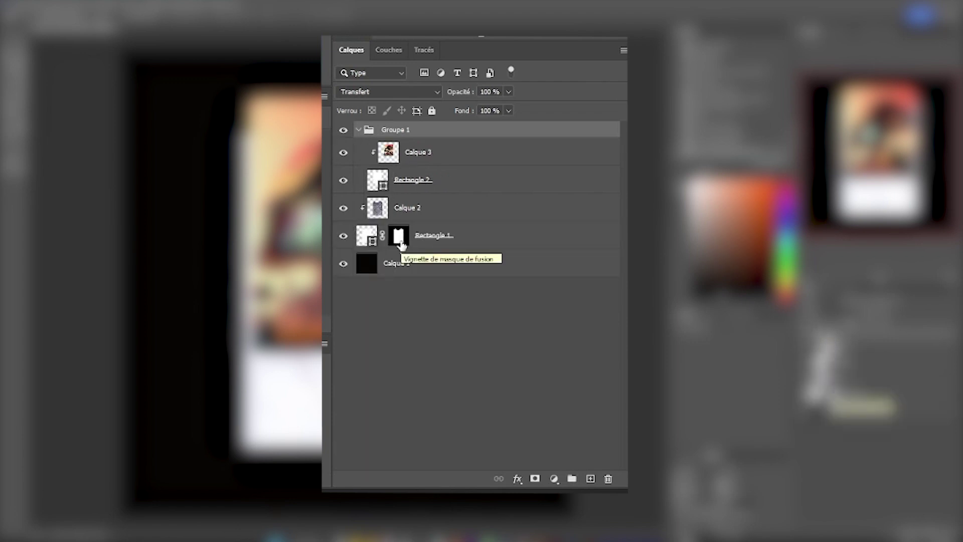
pyautogui.click(399, 237)
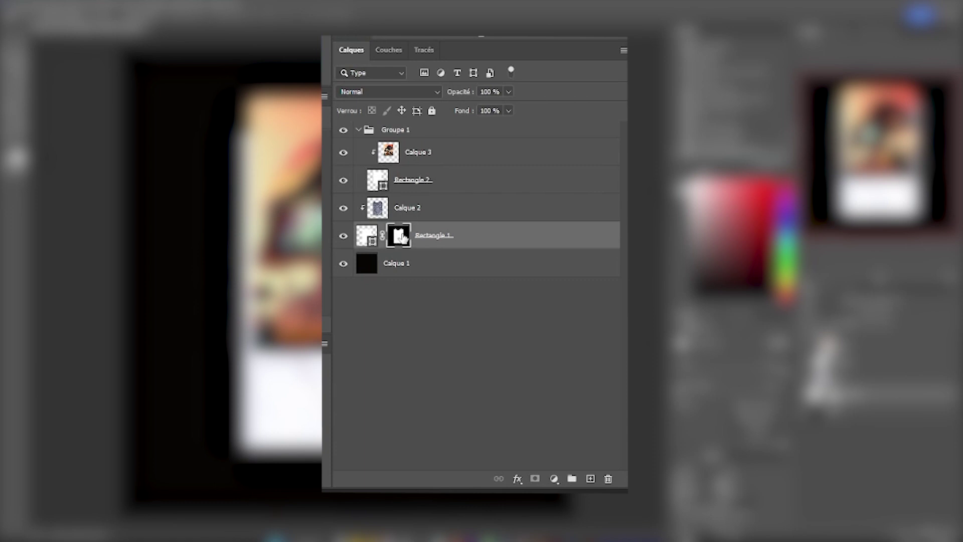
pyautogui.moveTo(402, 237); pyautogui.dragTo(396, 128)
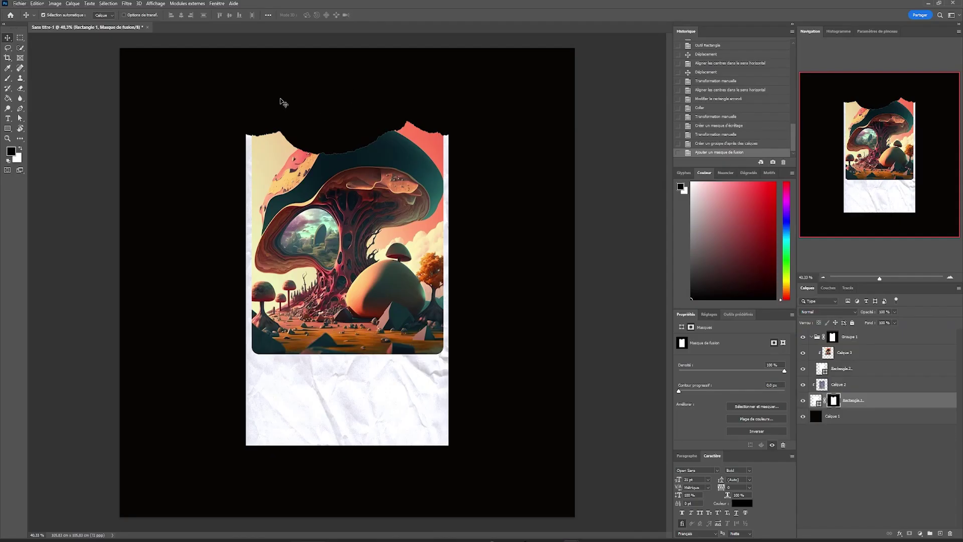
pyautogui.scroll(5, 281, 98)
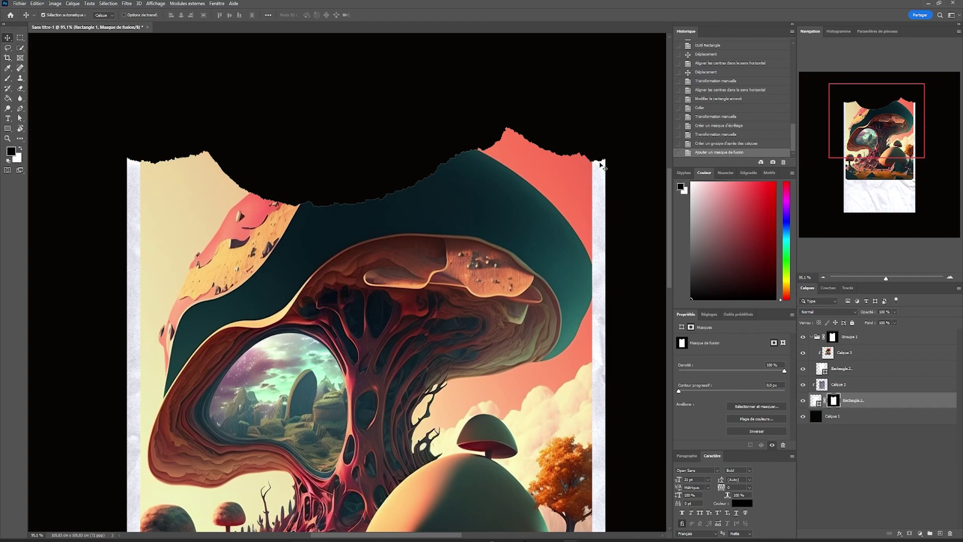
pyautogui.scroll(-5, 602, 166)
# - Duplicate the paper texture layer Calque 2 above Groupe 1
pyautogui.click(837, 384)
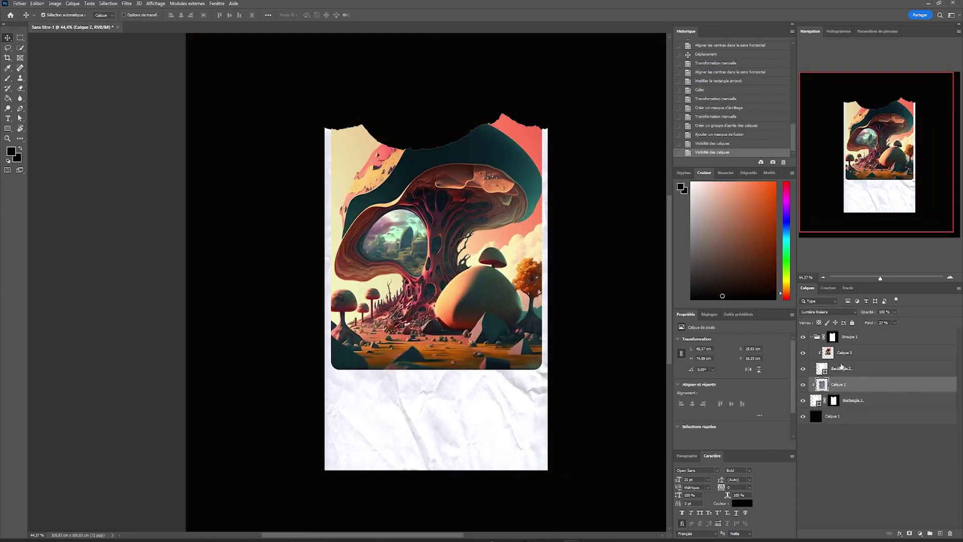
pyautogui.scroll(5, 338, 172)
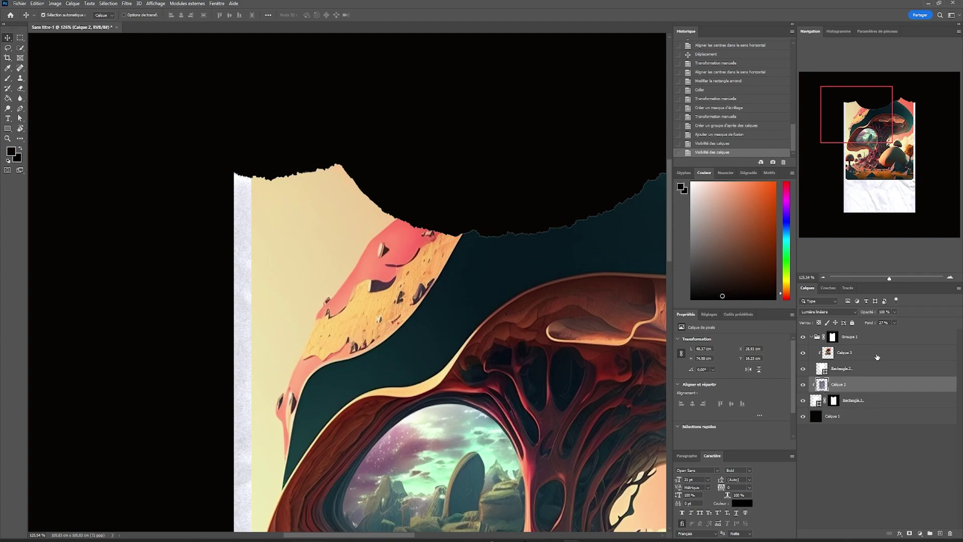
pyautogui.click(875, 344)
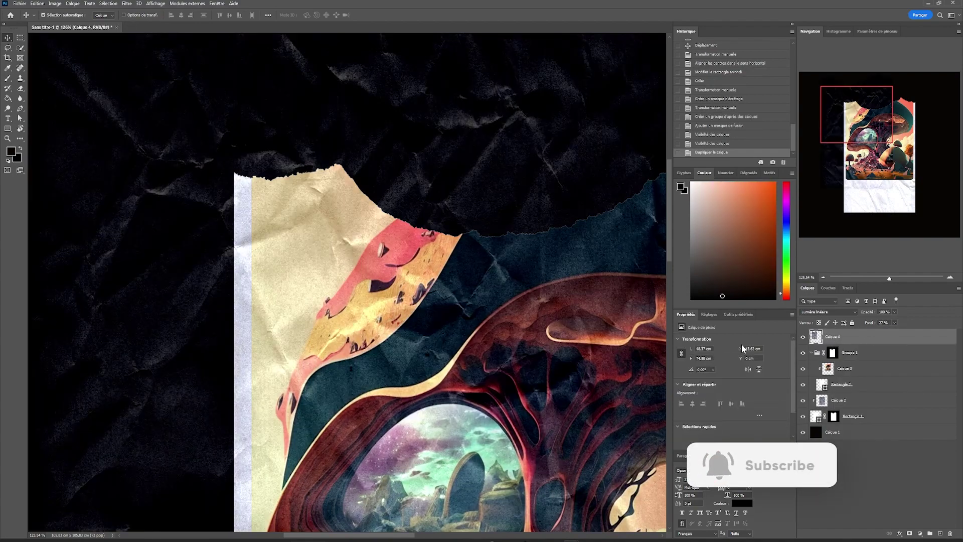
pyautogui.hotkey('ctrl', '0')
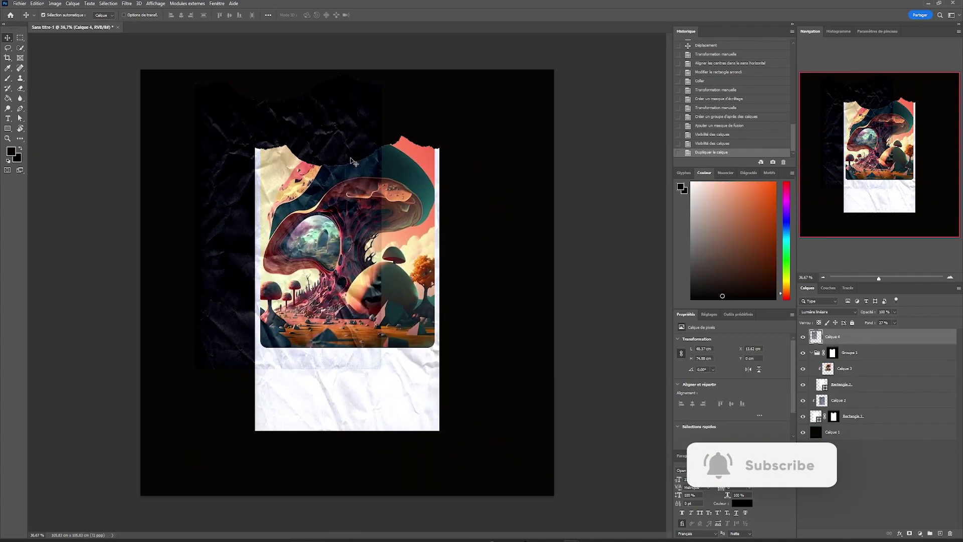
# - Clip the duplicated paper texture Calque 4 to the illustration group Groupe 1
pyautogui.rightClick(847, 336)
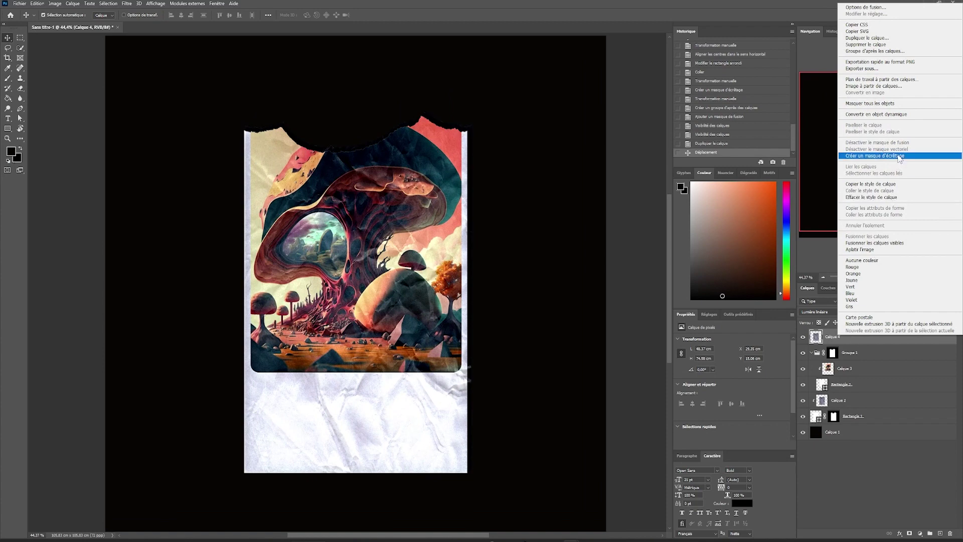
pyautogui.click(875, 156)
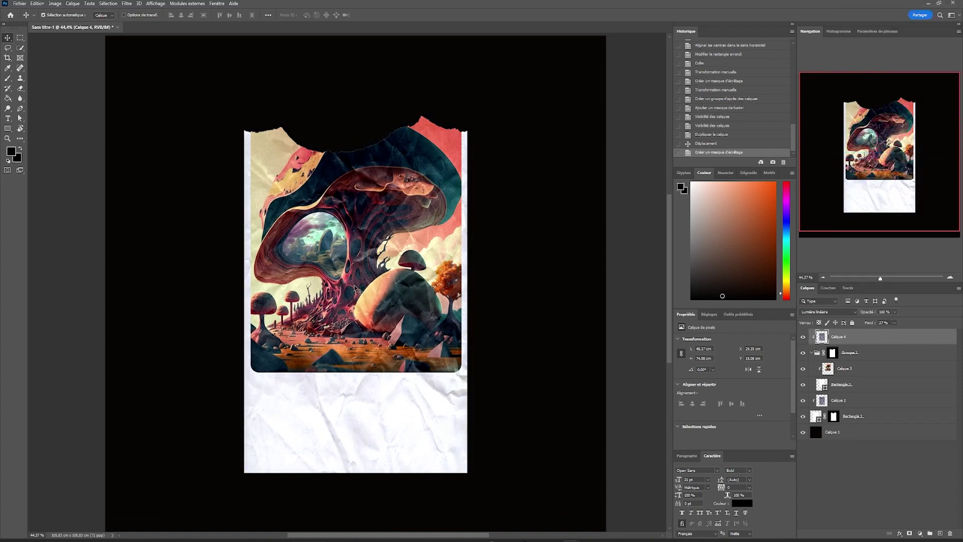
# - Duplicate Rectangle 2 above the mushroom illustration Calque 3 and line the copy up with the original rounded rectangle
pyautogui.click(284, 356)
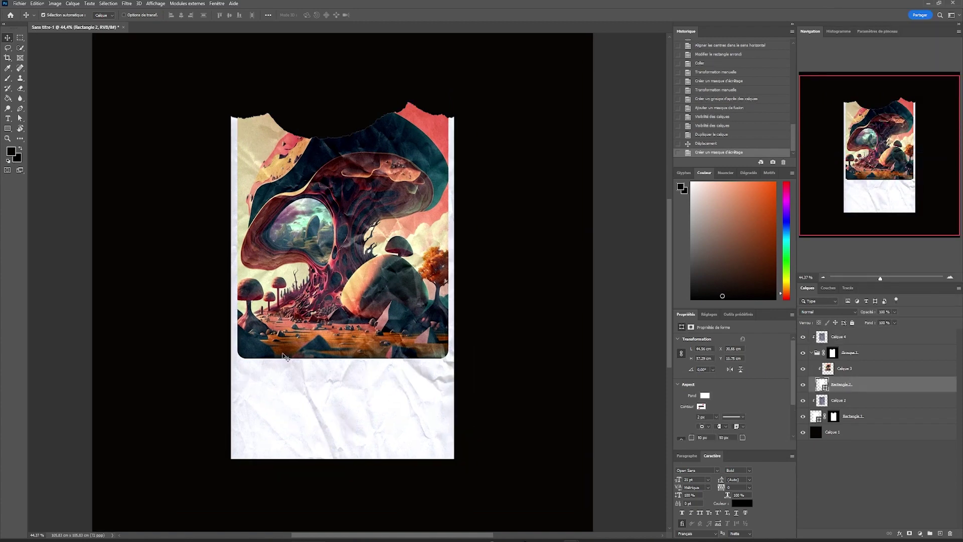
pyautogui.click(864, 374)
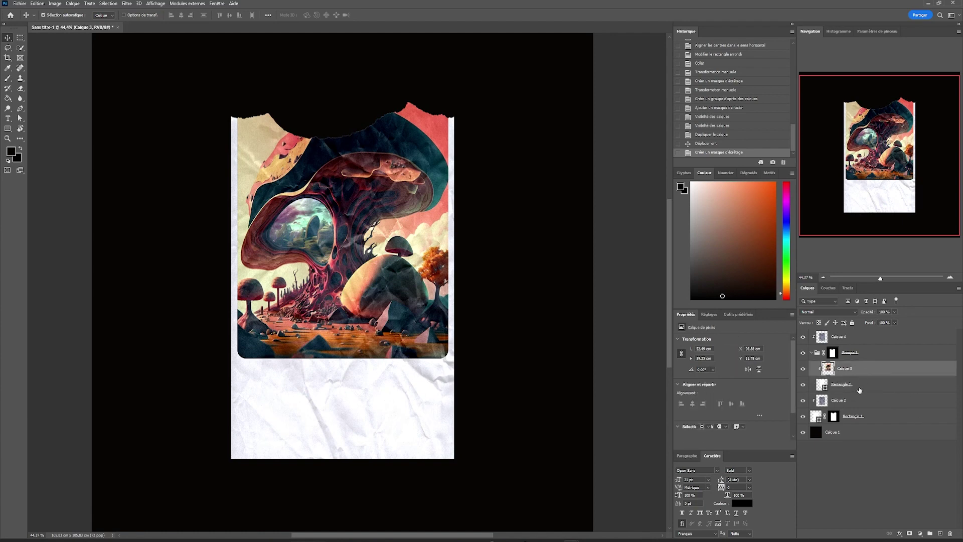
pyautogui.click(858, 388)
pyautogui.click(861, 371)
pyautogui.hotkey('ctrl', 'v')
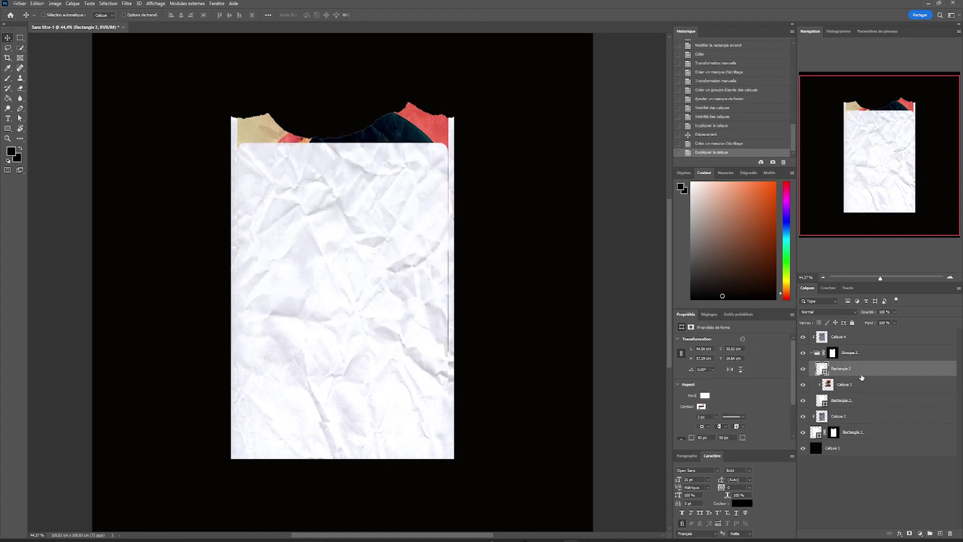
pyautogui.hotkey('ctrl', 't')
pyautogui.moveTo(423, 362); pyautogui.dragTo(421, 299)
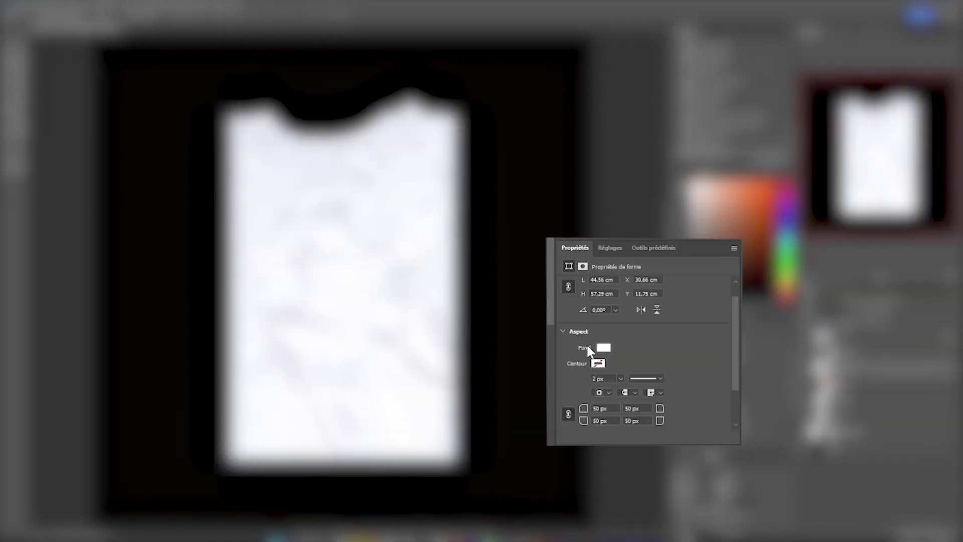
# - Remove the fill of the upper Rectangle 2 and give it a black 5 px outline
pyautogui.click(705, 395)
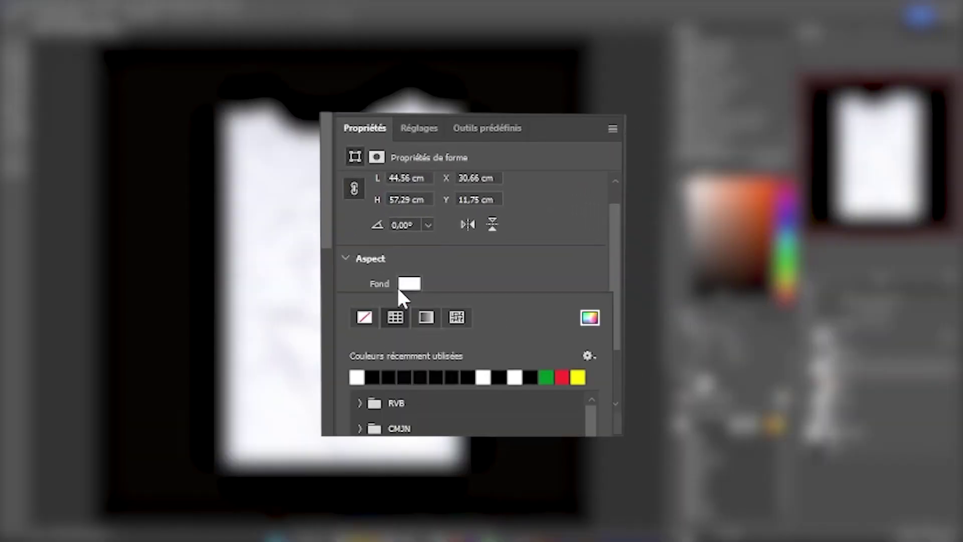
pyautogui.click(366, 318)
pyautogui.click(407, 307)
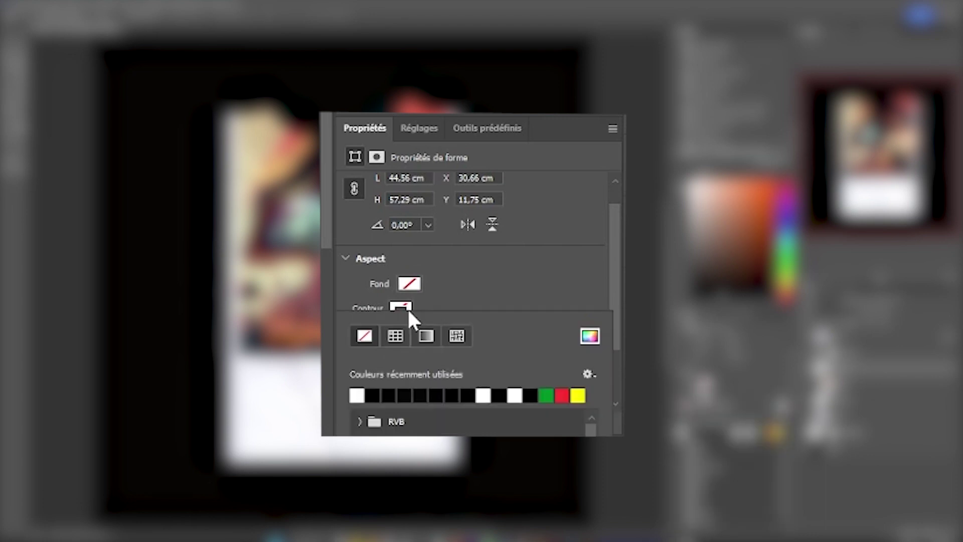
pyautogui.click(372, 395)
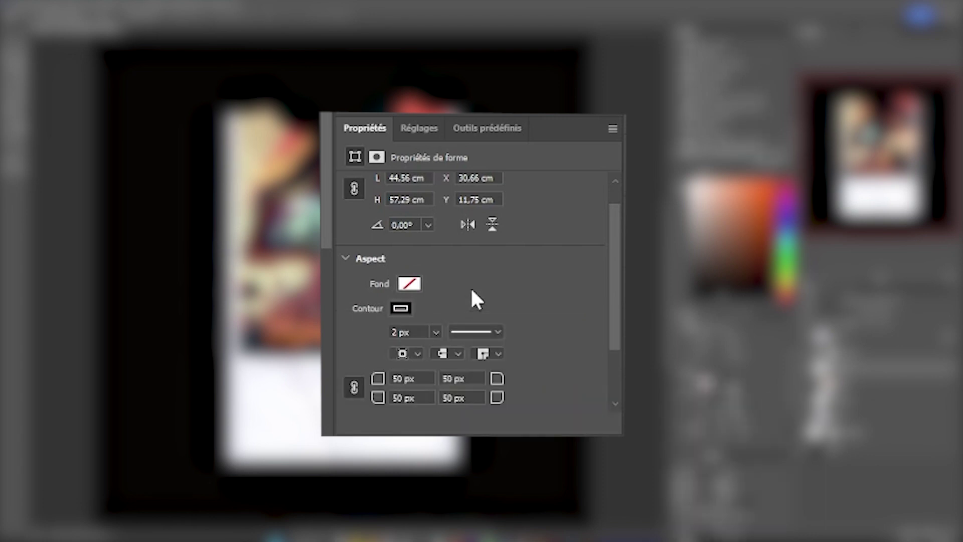
pyautogui.click(470, 287)
pyautogui.moveTo(402, 331); pyautogui.dragTo(387, 331)
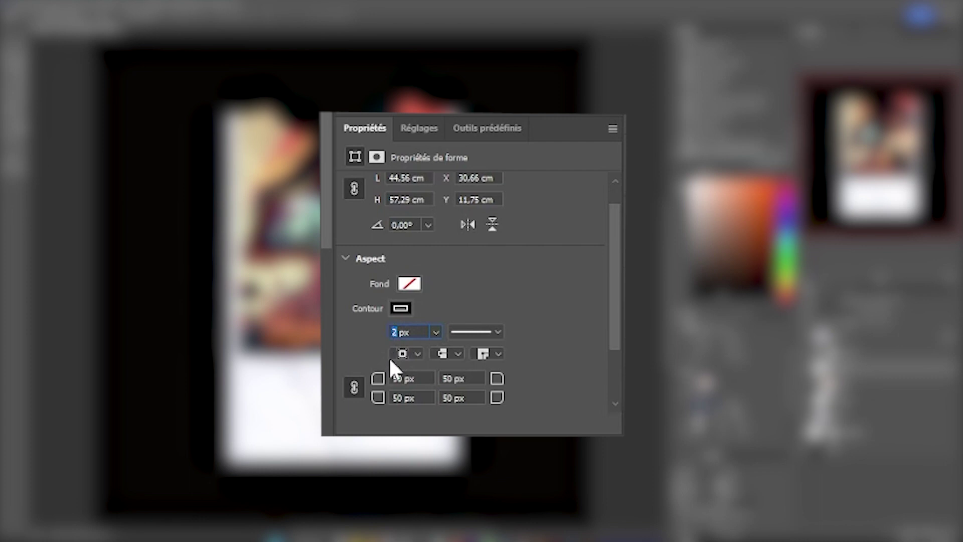
pyautogui.write('5')
pyautogui.press('Return')
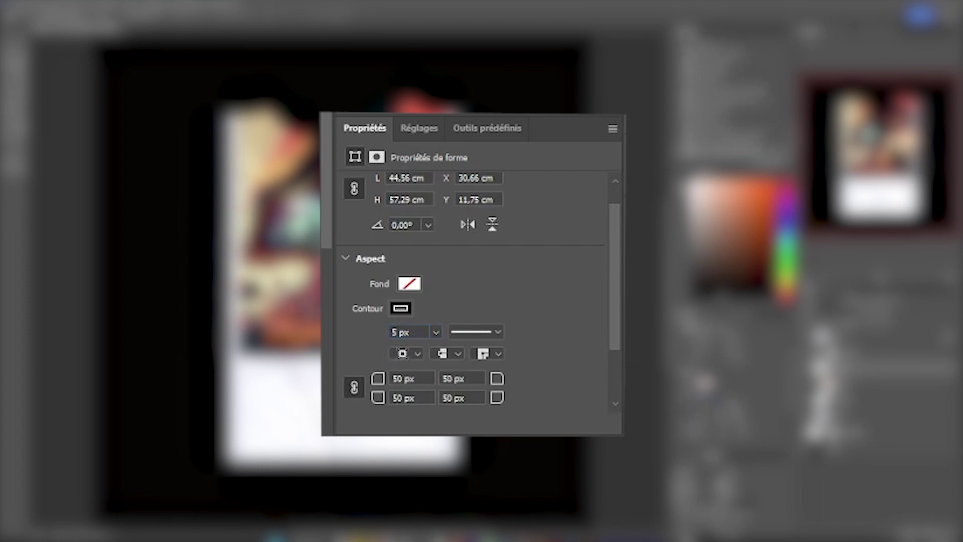
pyautogui.click(228, 116)
pyautogui.keyDown('alt'); pyautogui.scroll(7, 228, 115); pyautogui.keyUp('alt')
pyautogui.moveTo(416, 376); pyautogui.dragTo(326, 130)
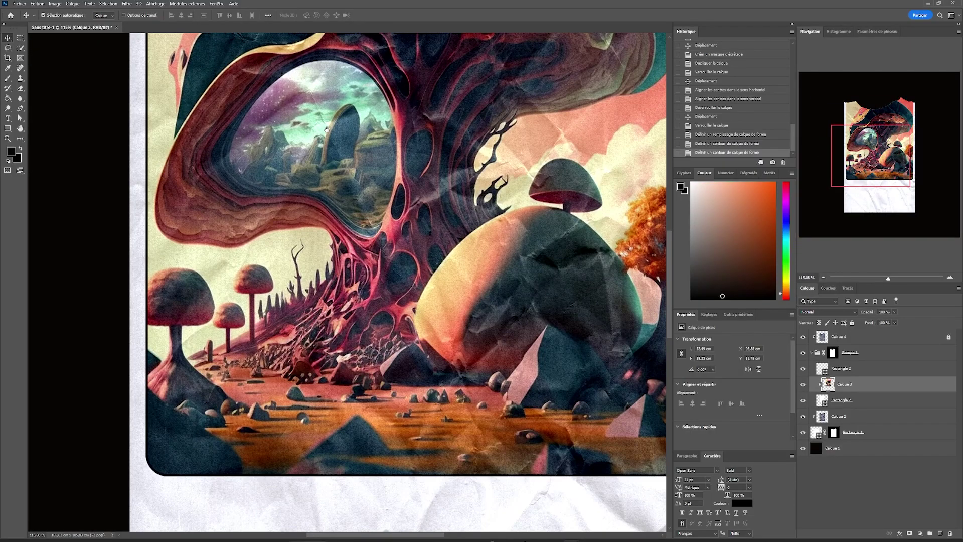
pyautogui.moveTo(503, 359); pyautogui.dragTo(409, 429)
pyautogui.scroll(-5, 409, 429)
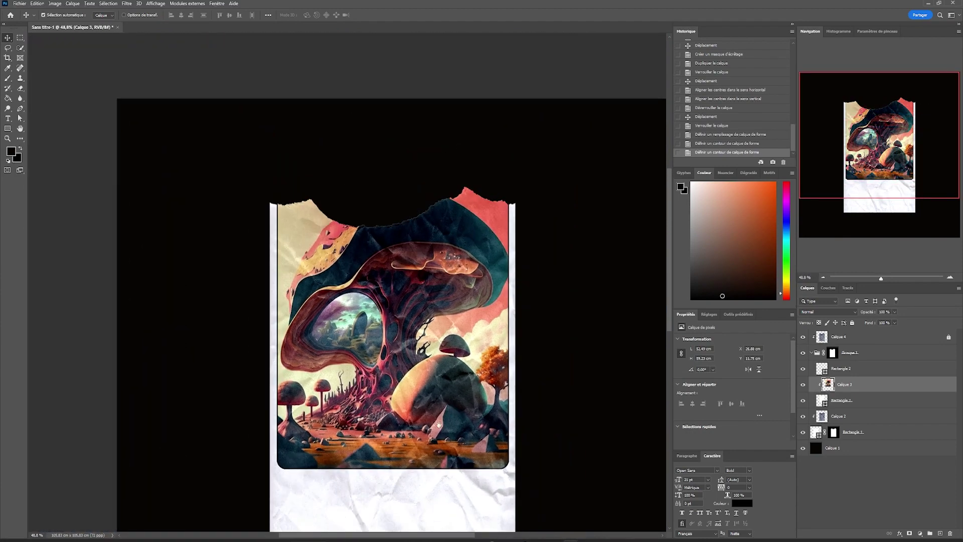
# - Duplicate the illustration Calque 3 and apply the halftone pattern filter (Motif de demi-teintes) with type Point to the copy
pyautogui.scroll(1, 417, 318)
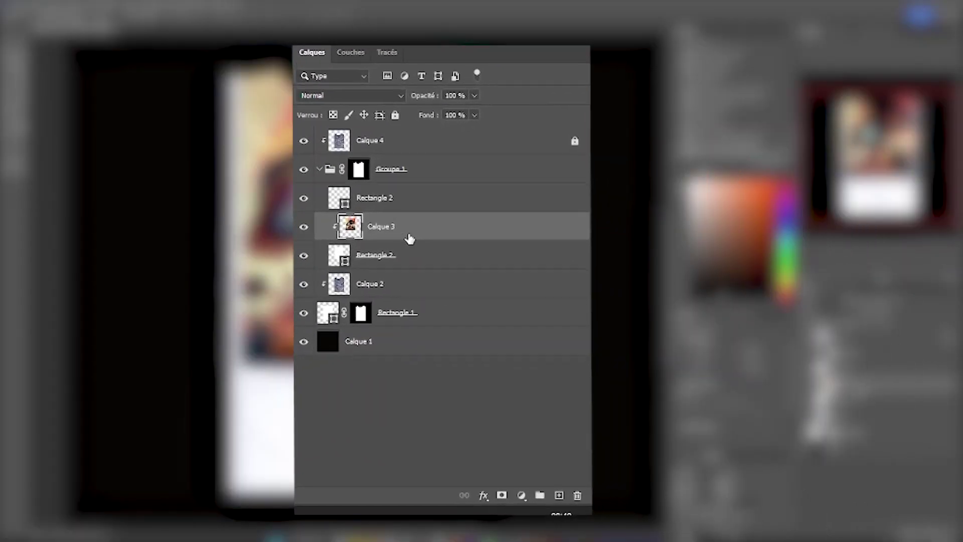
pyautogui.moveTo(486, 228); pyautogui.dragTo(559, 494)
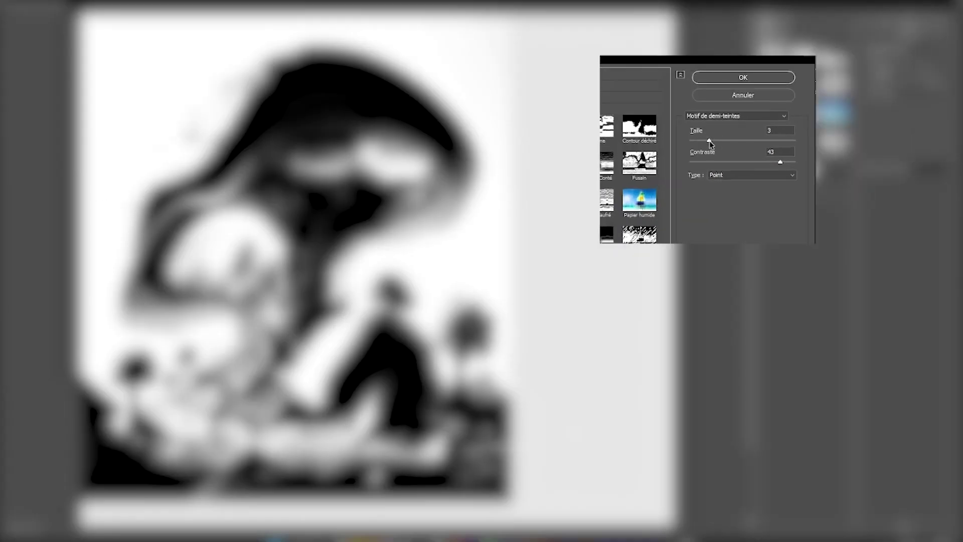
pyautogui.moveTo(486, 229); pyautogui.dragTo(473, 227)
pyautogui.moveTo(472, 255); pyautogui.dragTo(565, 273)
pyautogui.press('Up')
pyautogui.press('Up')
pyautogui.press('Up')
pyautogui.click(898, 20)
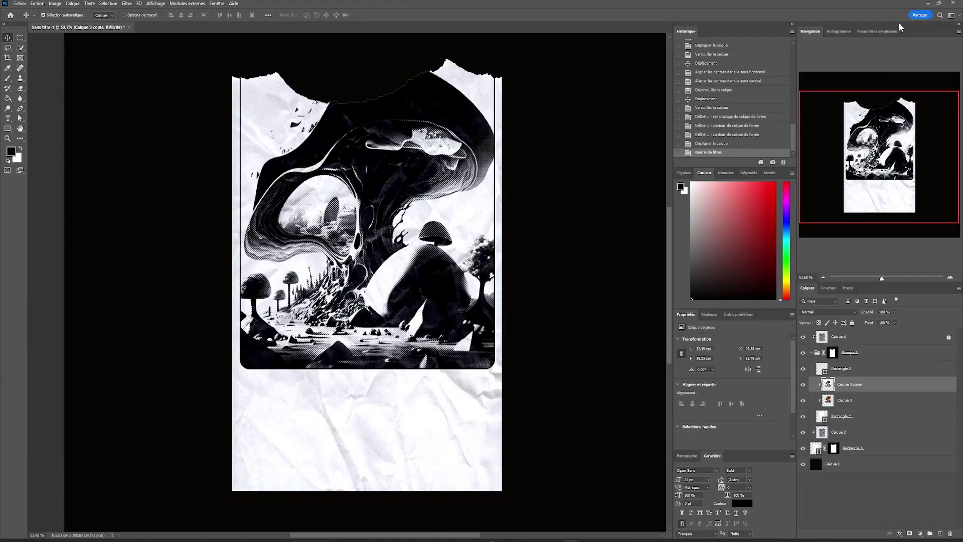
# - Set the blend mode of the halftone layer Calque 3 copie to Lumière tamisée
pyautogui.scroll(2, 406, 99)
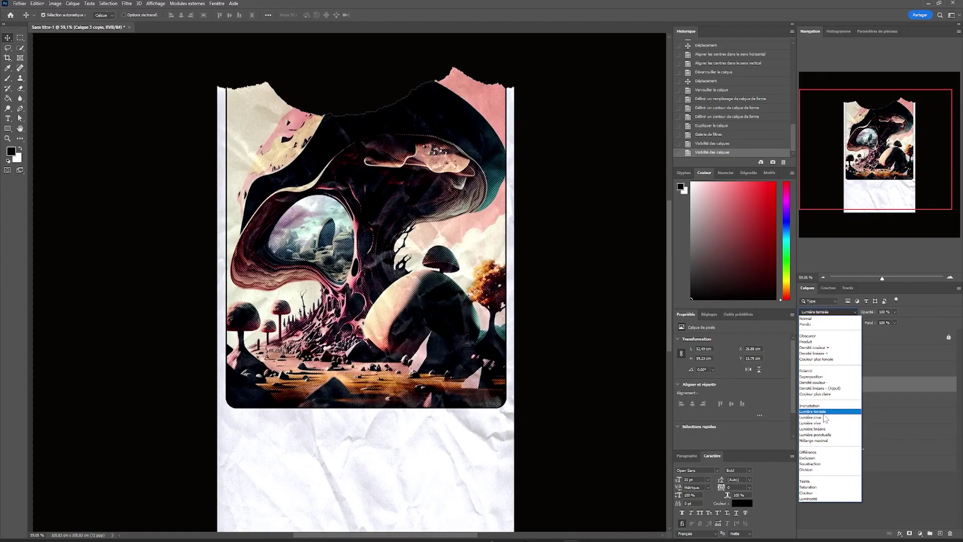
pyautogui.click(824, 412)
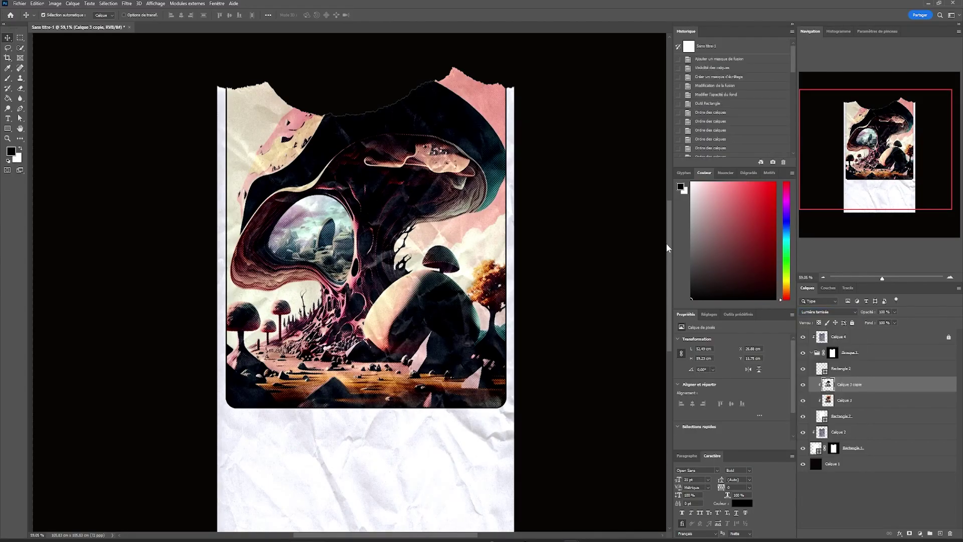
pyautogui.scroll(5, 357, 255)
pyautogui.hotkey('ctrl', '0')
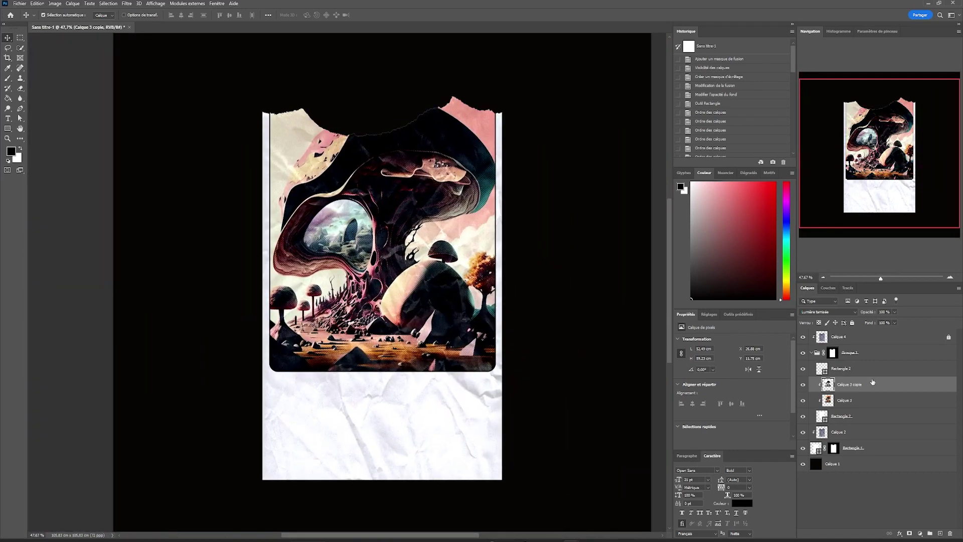
# - Add a clipped Luminosité/Contraste adjustment between Calque 3 and Calque 3 copie, with brightness 101 and contrast -50
pyautogui.click(877, 343)
pyautogui.click(708, 314)
pyautogui.click(694, 331)
pyautogui.moveTo(856, 337); pyautogui.dragTo(855, 359)
pyautogui.moveTo(855, 353); pyautogui.dragTo(855, 335)
pyautogui.moveTo(732, 361); pyautogui.dragTo(745, 362)
pyautogui.moveTo(732, 376)
pyautogui.mouseDown()
pyautogui.moveTo(679, 376)
pyautogui.moveTo(737, 366)
pyautogui.mouseUp()
pyautogui.moveTo(878, 336); pyautogui.dragTo(883, 392)
pyautogui.moveTo(882, 385); pyautogui.dragTo(889, 407)
pyautogui.moveTo(737, 361); pyautogui.dragTo(767, 361)
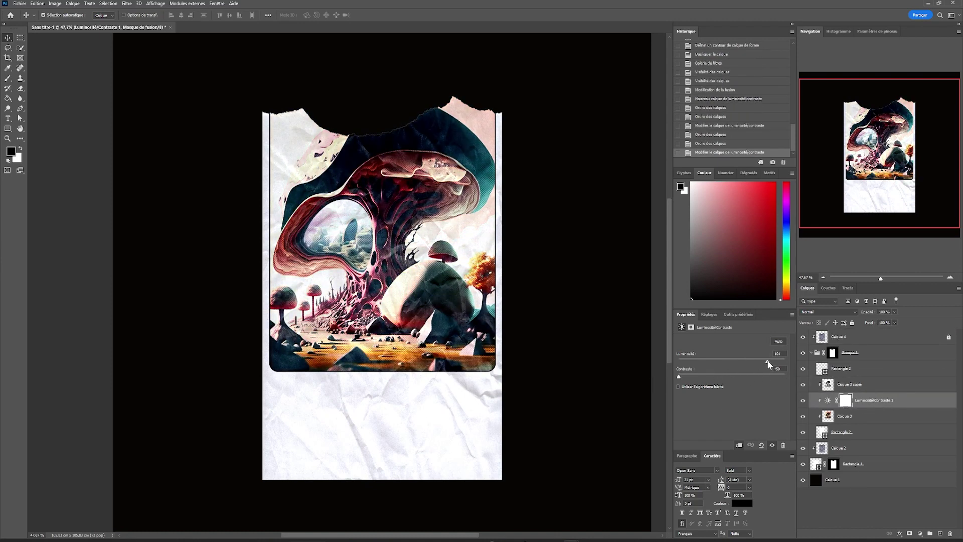
# - Unlock the top paper texture Calque 4, raise its fill opacity to 42 %, and lock it again
pyautogui.click(802, 336)
pyautogui.click(803, 337)
pyautogui.click(880, 340)
pyautogui.click(948, 337)
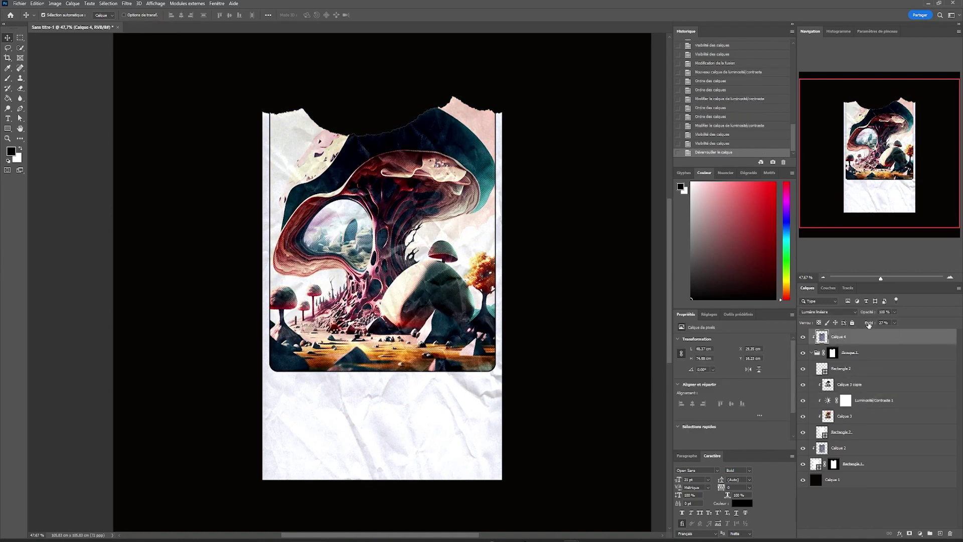
pyautogui.moveTo(869, 325)
pyautogui.mouseDown()
pyautogui.moveTo(885, 325)
pyautogui.moveTo(873, 324)
pyautogui.mouseUp()
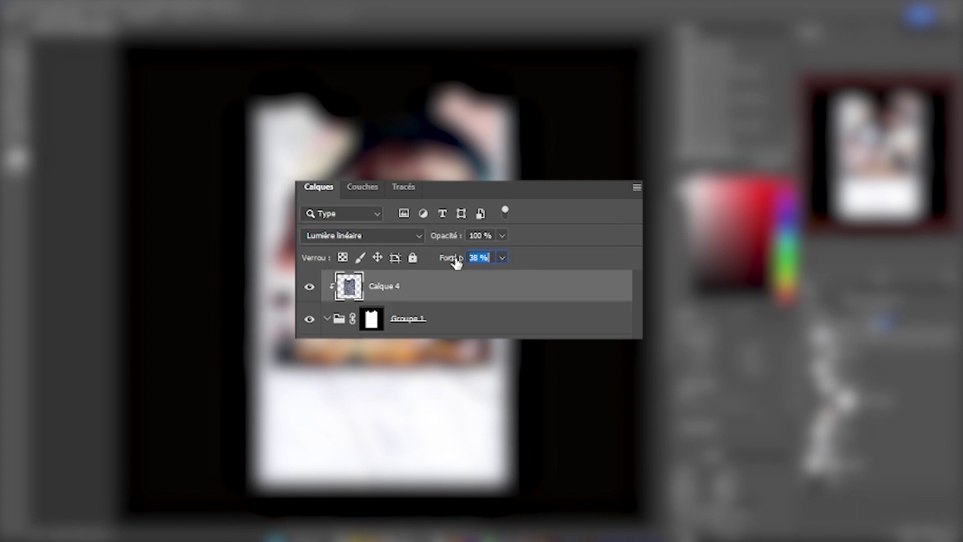
pyautogui.moveTo(456, 262); pyautogui.dragTo(874, 324)
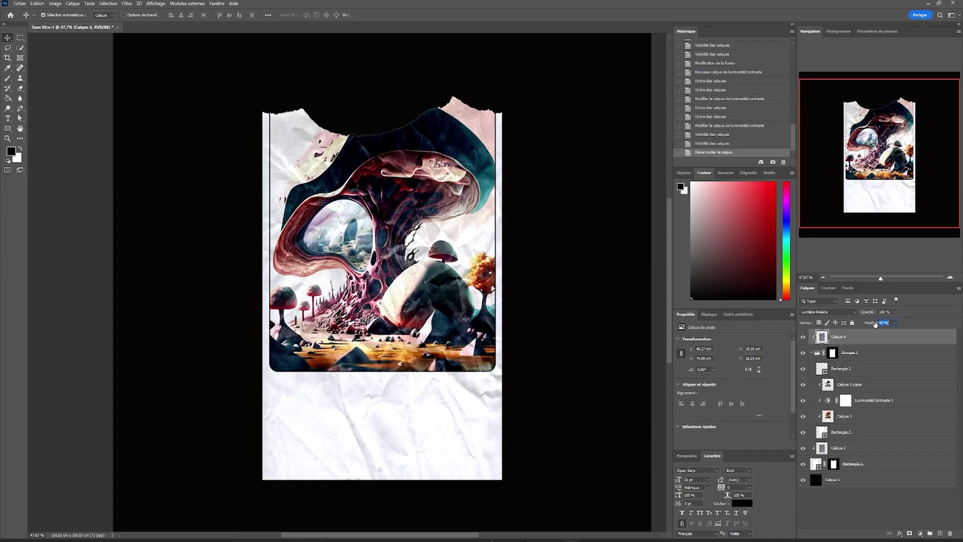
pyautogui.click(852, 322)
pyautogui.scroll(-2, 321, 258)
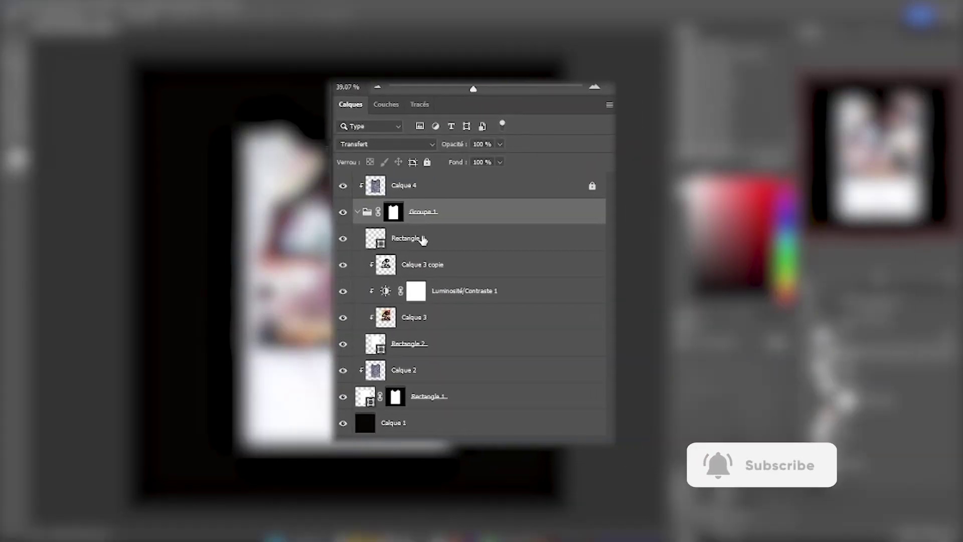
# - Paste the star ornament above the outlined Rectangle 2 and place it just below the illustration's lower-right corner
pyautogui.click(424, 240)
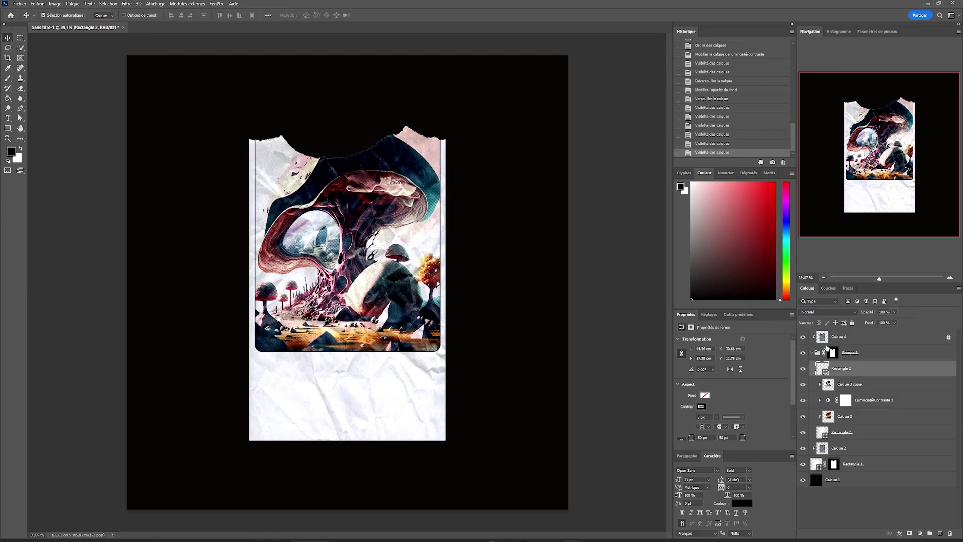
pyautogui.click(833, 339)
pyautogui.click(845, 370)
pyautogui.scroll(7, 358, 399)
pyautogui.hotkey('ctrl', 'v')
pyautogui.moveTo(354, 292); pyautogui.dragTo(503, 339)
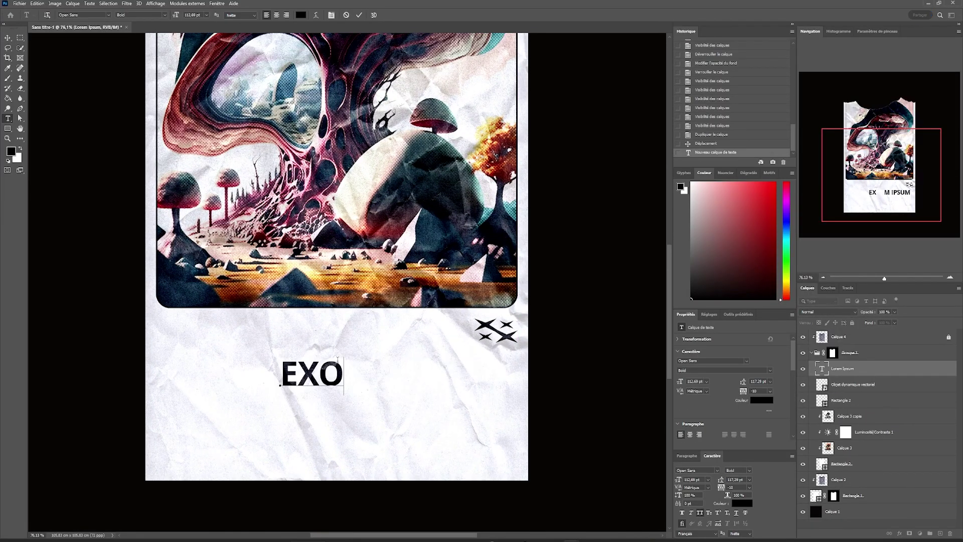
# - Write the title EXOPLANET in Gotham below the illustration, with EXO in Bold and PLANET in the Book weight
pyautogui.click(746, 361)
pyautogui.write('Gotham')
pyautogui.click(709, 399)
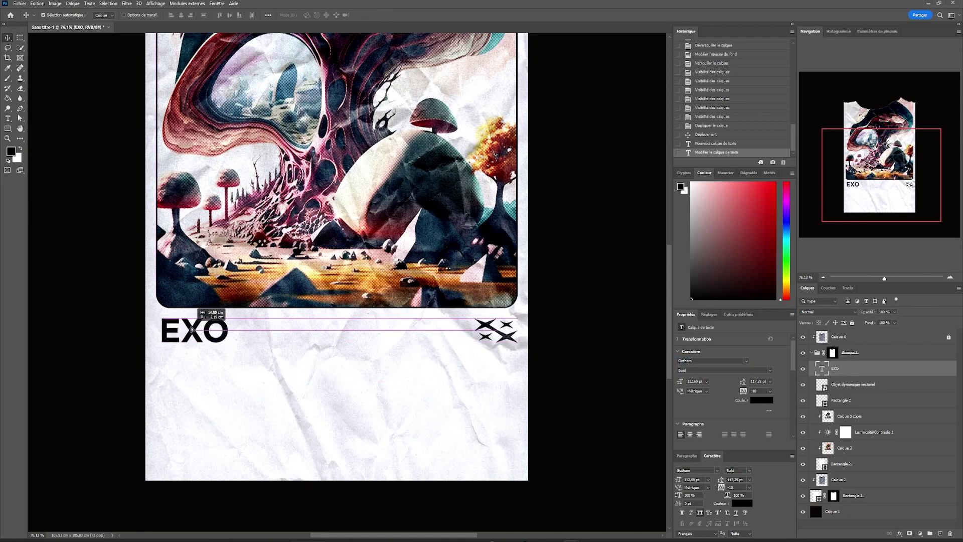
pyautogui.write('PLANETER')
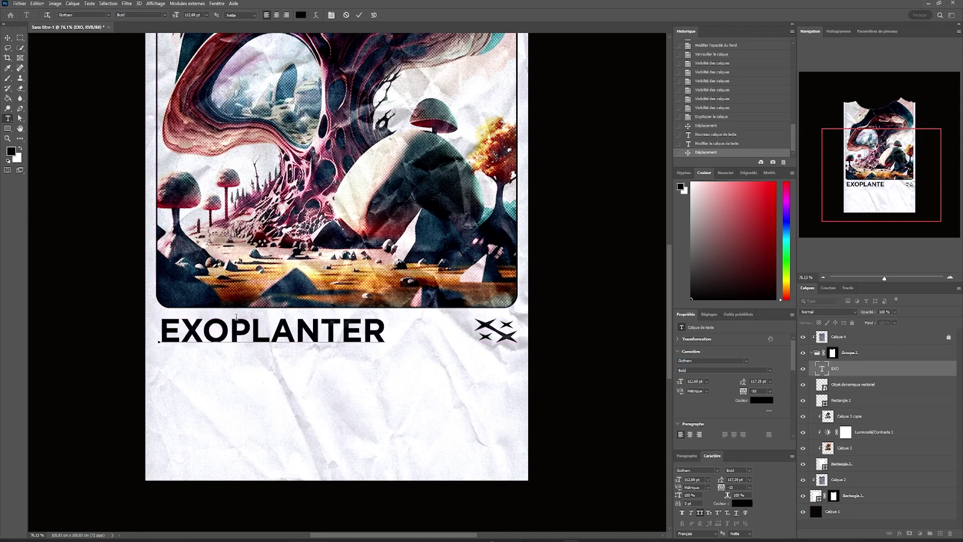
pyautogui.press('BackSpace')
pyautogui.moveTo(362, 330); pyautogui.dragTo(230, 331)
pyautogui.click(707, 370)
pyautogui.click(703, 384)
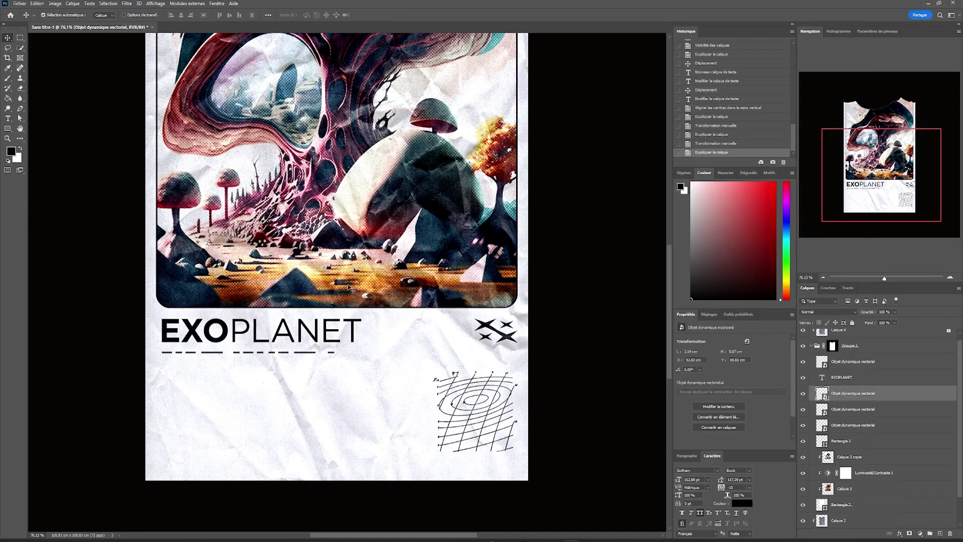
# - Position the curved grid graphic in the card's lower-right area and align the small Orionis-11c label beneath it
pyautogui.moveTo(519, 441); pyautogui.dragTo(524, 392)
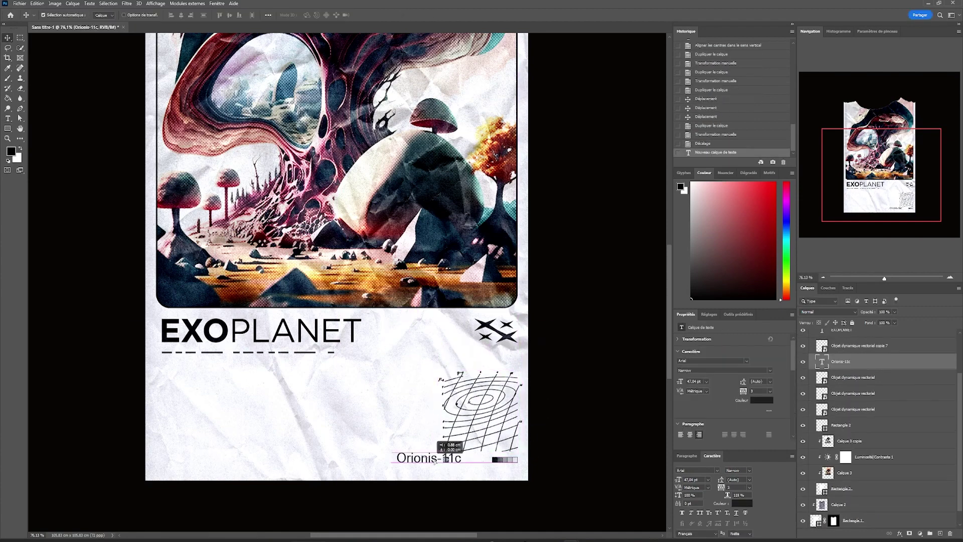
pyautogui.moveTo(484, 462); pyautogui.dragTo(491, 468)
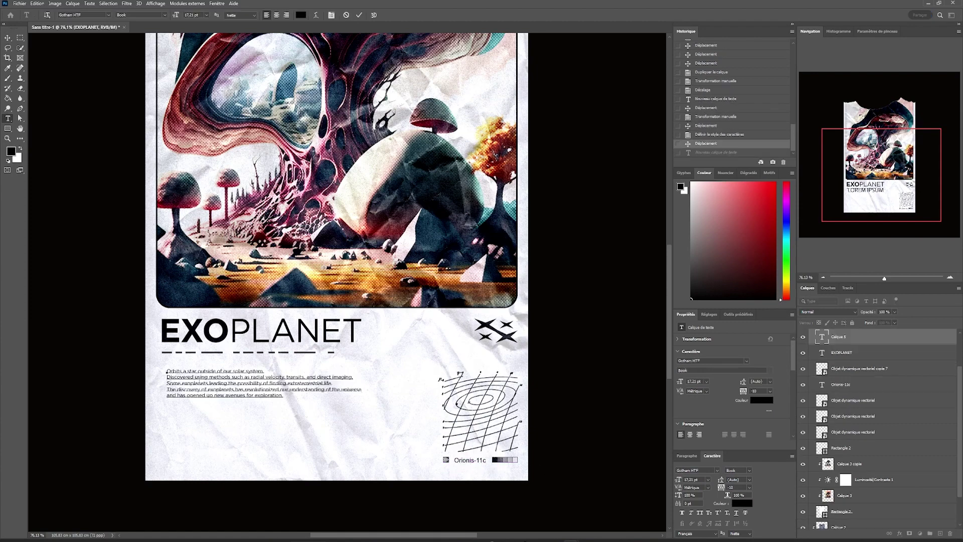
# - Align the exoplanet description paragraph under the title and place the barcode graphic in the card's lower-left corner
pyautogui.moveTo(160, 372); pyautogui.dragTo(167, 373)
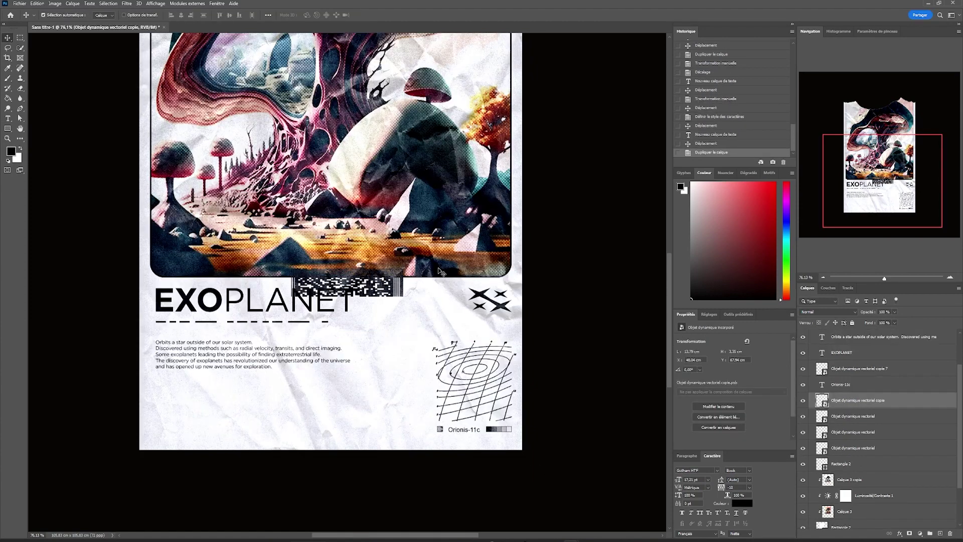
pyautogui.moveTo(344, 281); pyautogui.dragTo(206, 417)
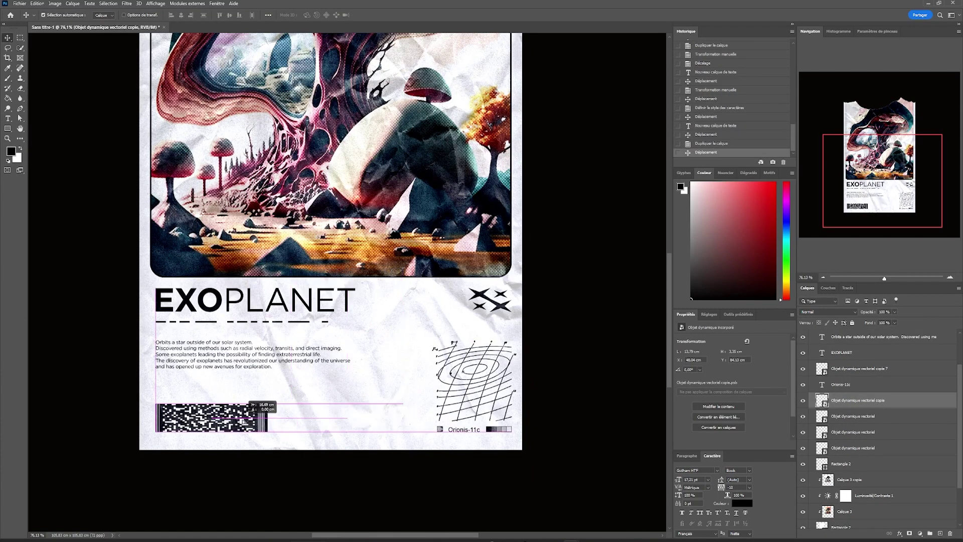
# - Add the text PRINT NUMBER : above the barcode and reduce it to about half the barcode's width
pyautogui.click(152, 399)
pyautogui.write('PRINT NUMBER :')
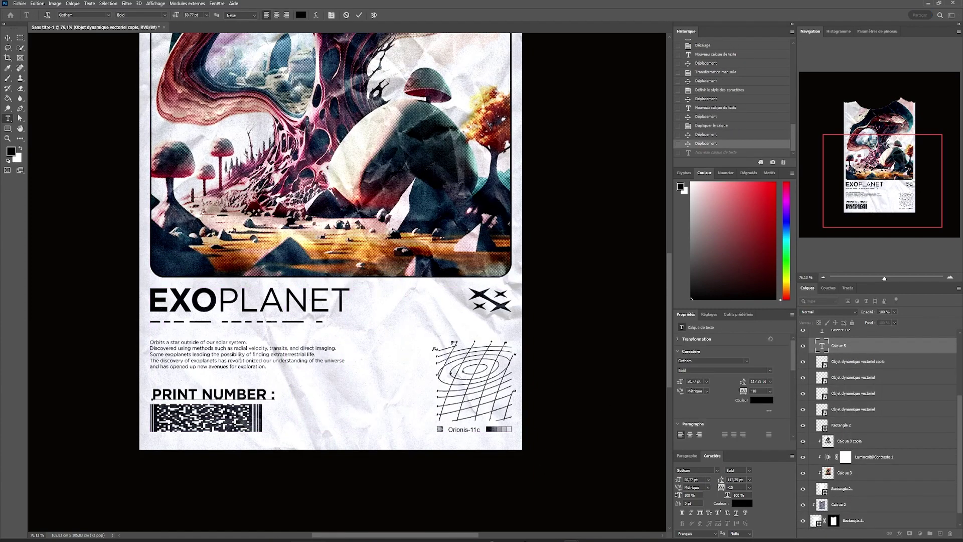
pyautogui.moveTo(678, 479); pyautogui.dragTo(666, 470)
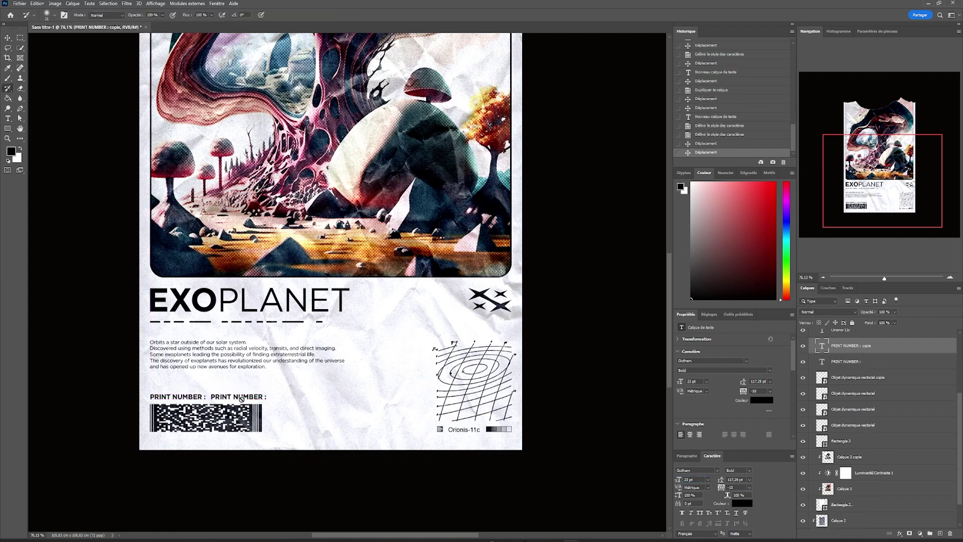
# - Add the number 1655-75182 in the Book weight beside PRINT NUMBER :, ending at the barcode's right edge
pyautogui.click(722, 370)
pyautogui.click(712, 385)
pyautogui.write('1655-75182')
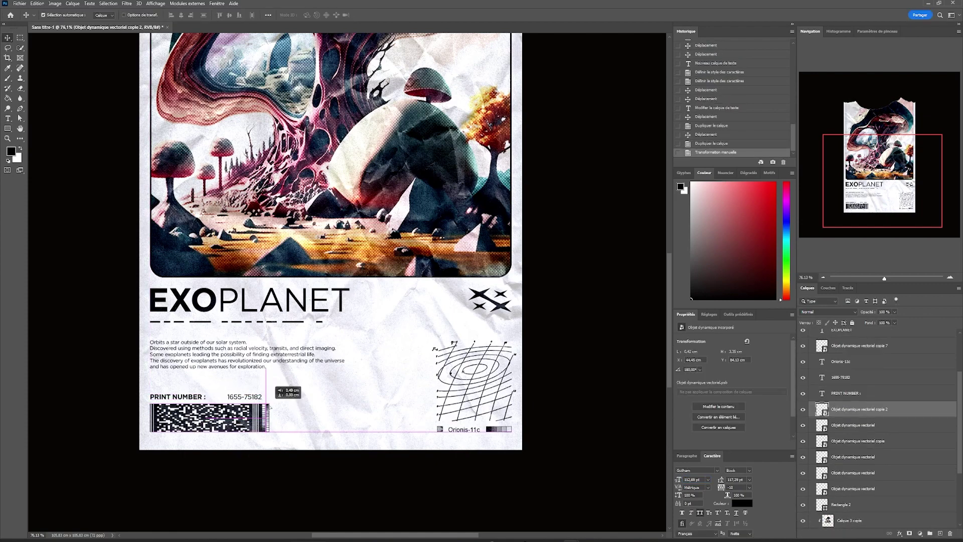
# - Fit the rotated strip against the barcode's right edge and place two small symbols just beside it
pyautogui.moveTo(269, 406); pyautogui.dragTo(269, 406)
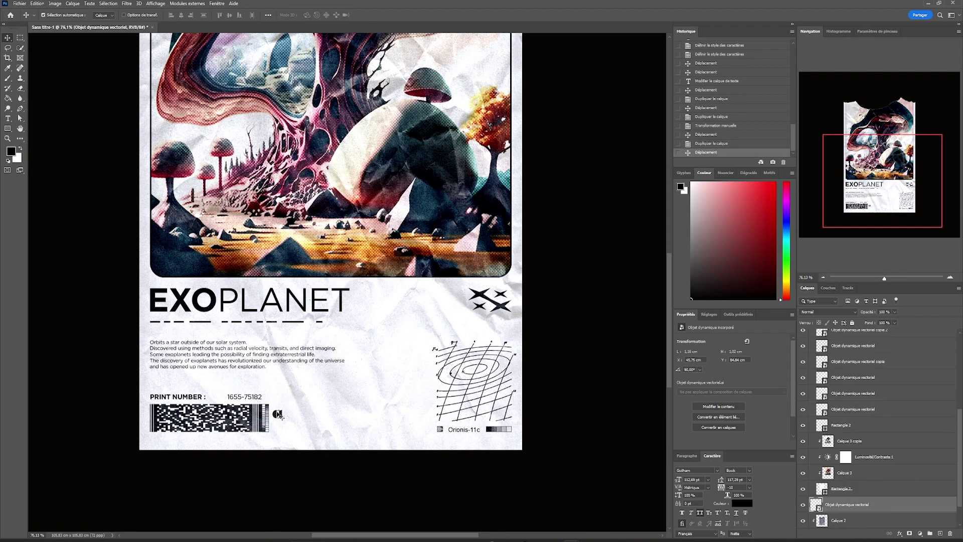
pyautogui.click(462, 410)
pyautogui.moveTo(346, 281); pyautogui.dragTo(279, 426)
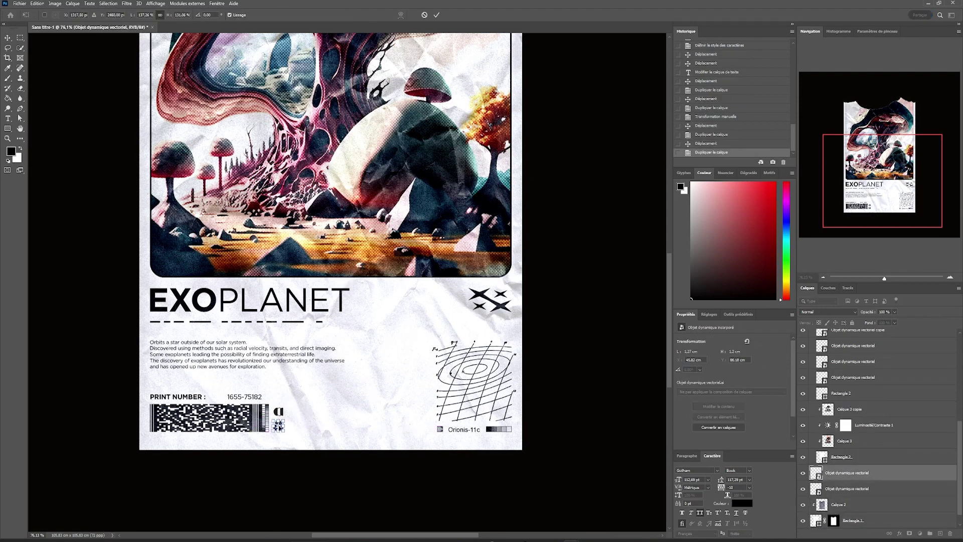
pyautogui.press('Return')
# - Stack the two small symbols beside the barcode and align them with each other along their vertical centre line
pyautogui.click(278, 413)
pyautogui.hotkey('shift', 'Up')
pyautogui.click(278, 424)
pyautogui.keyDown('shift'); pyautogui.click(278, 411); pyautogui.keyUp('shift')
pyautogui.click(181, 15)
pyautogui.press('Down')
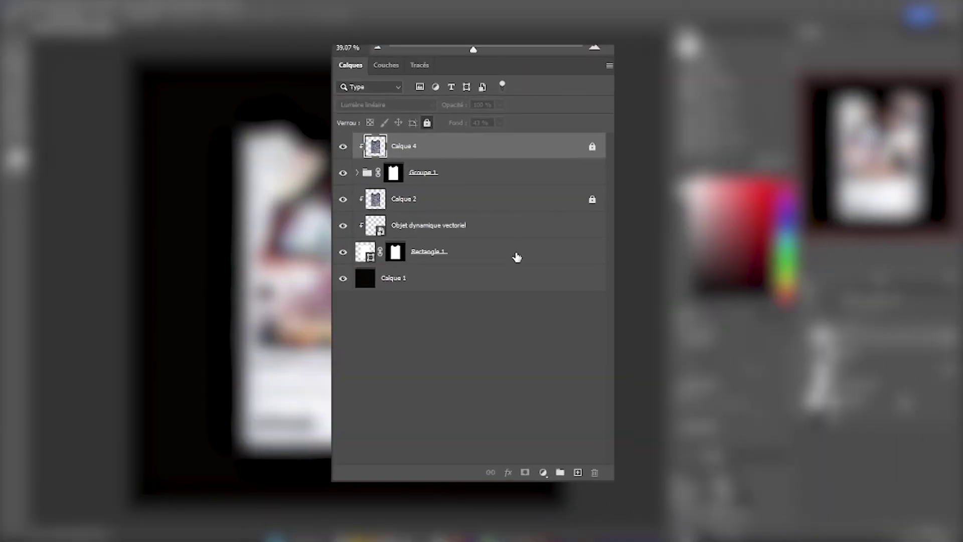
# - Group all the card layers above the black background and duplicate the group
pyautogui.keyDown('shift'); pyautogui.click(516, 257); pyautogui.keyUp('shift')
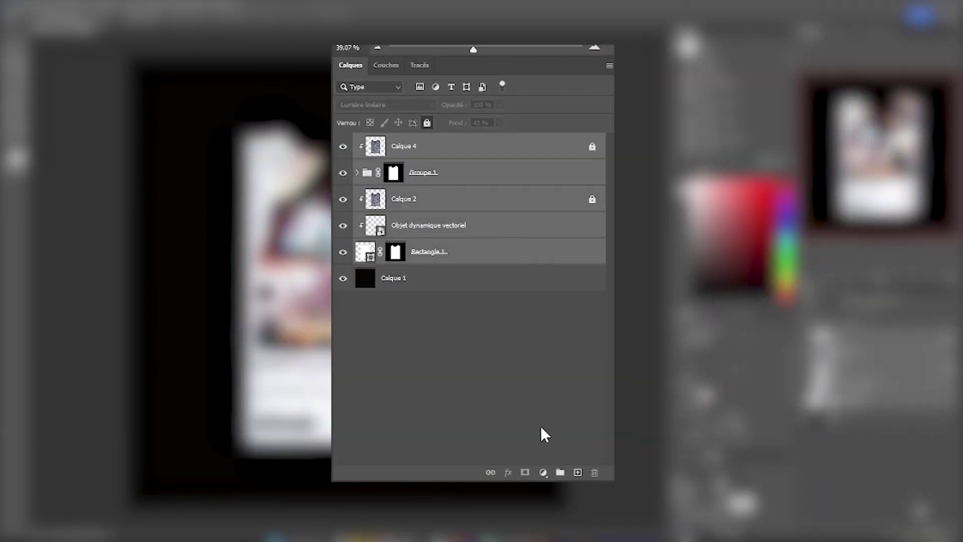
pyautogui.click(560, 473)
pyautogui.moveTo(426, 149); pyautogui.dragTo(578, 472)
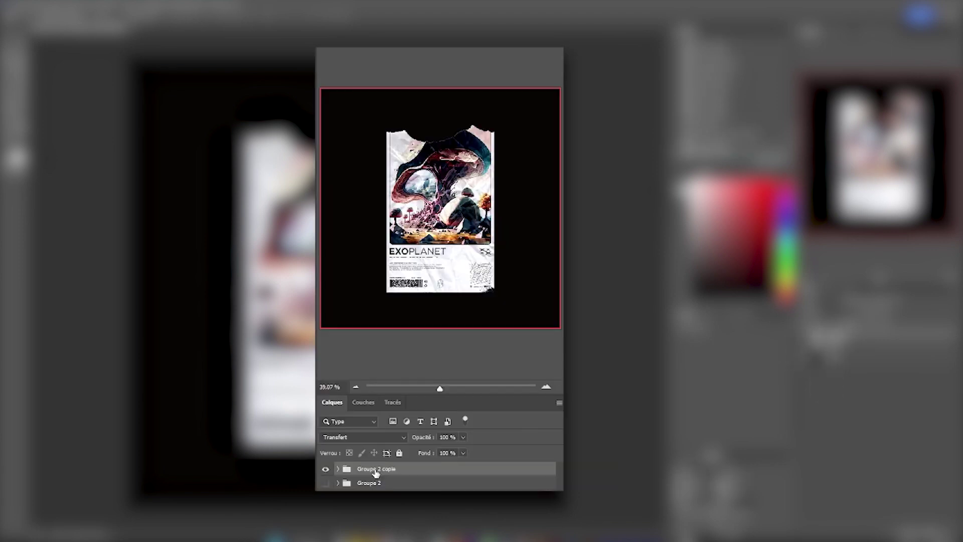
# - Convert the duplicated group to a smart object and apply the Camera Raw filter with reduced contrast, texture +35 and added grain
pyautogui.rightClick(399, 144)
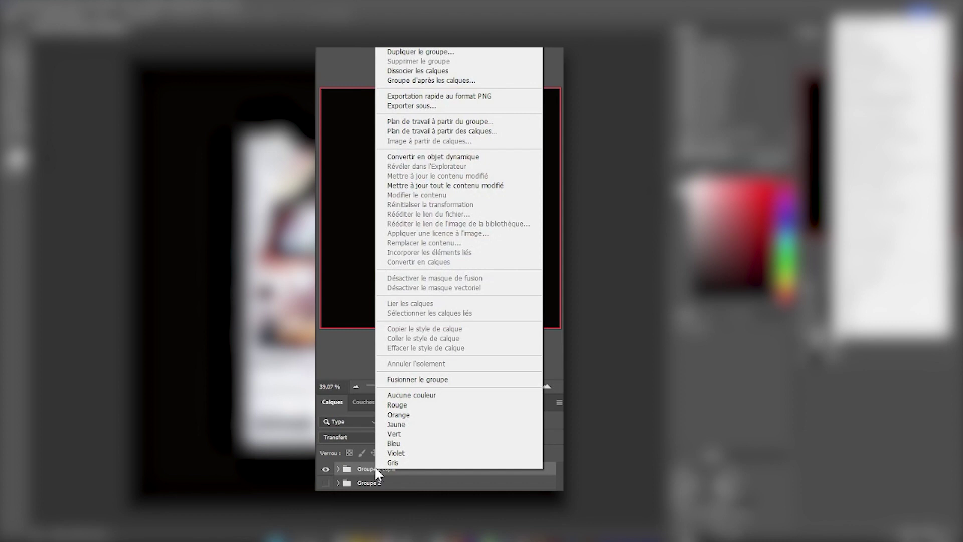
pyautogui.click(492, 157)
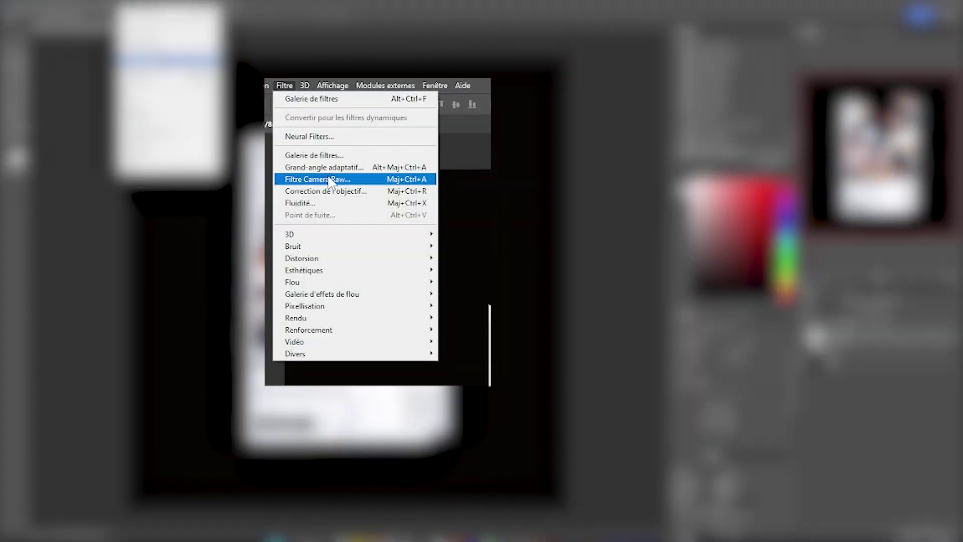
pyautogui.click(329, 181)
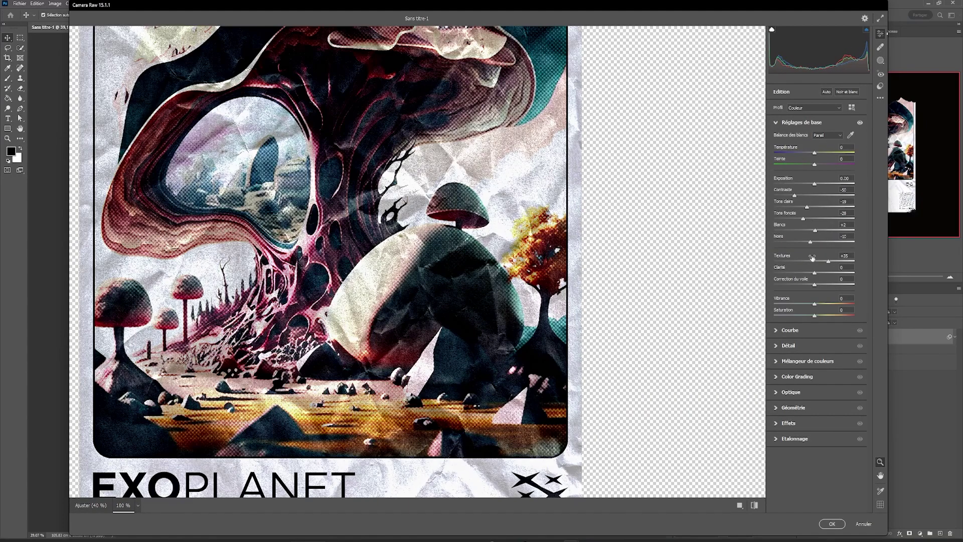
pyautogui.moveTo(806, 199); pyautogui.dragTo(810, 201)
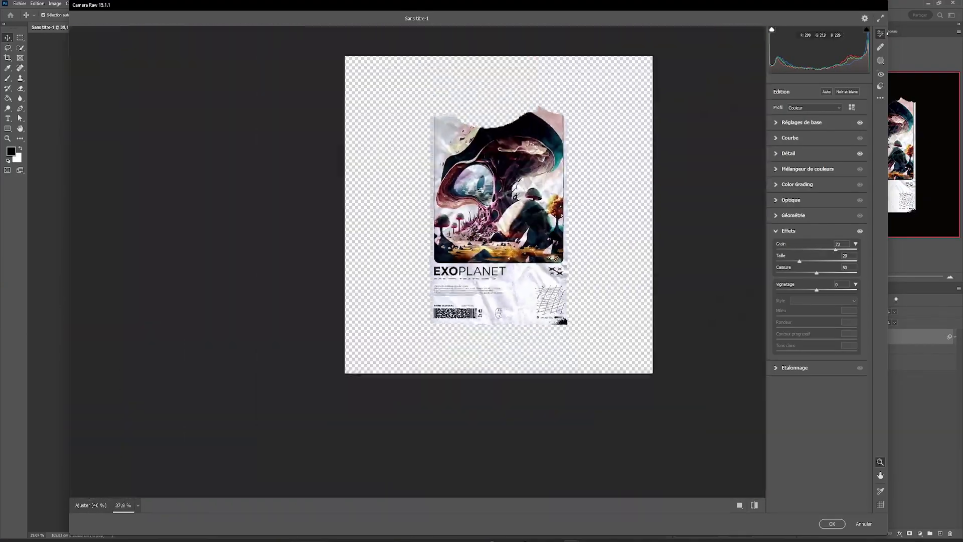
pyautogui.click(831, 523)
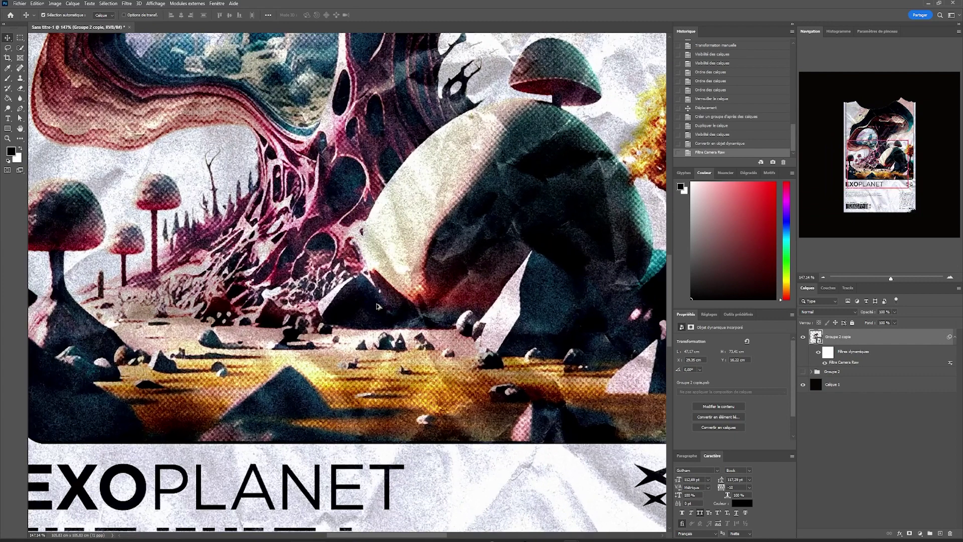
# - Add the plastic-wrap texture above the card, scale it to about 94% and position it over the card's lower part
pyautogui.scroll(-5, 377, 306)
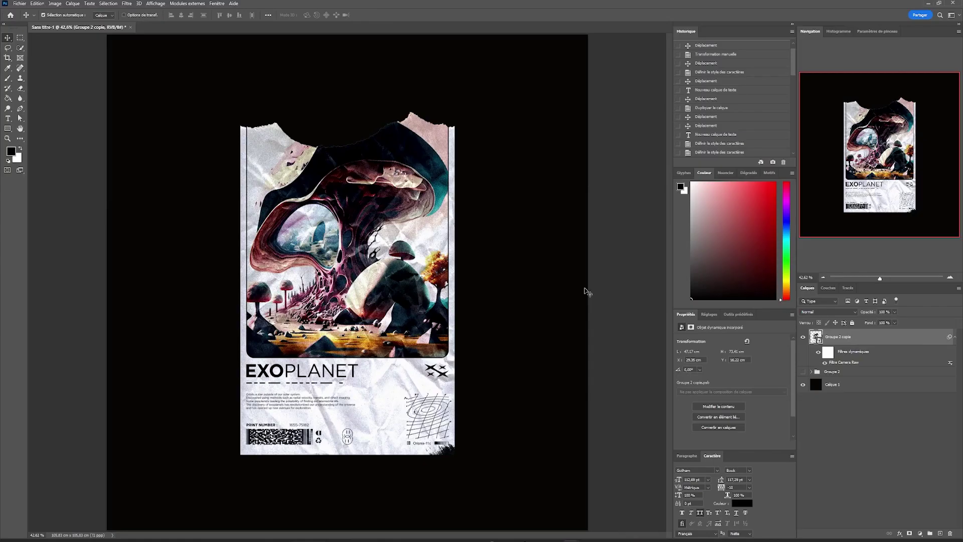
pyautogui.hotkey('ctrl', 'v')
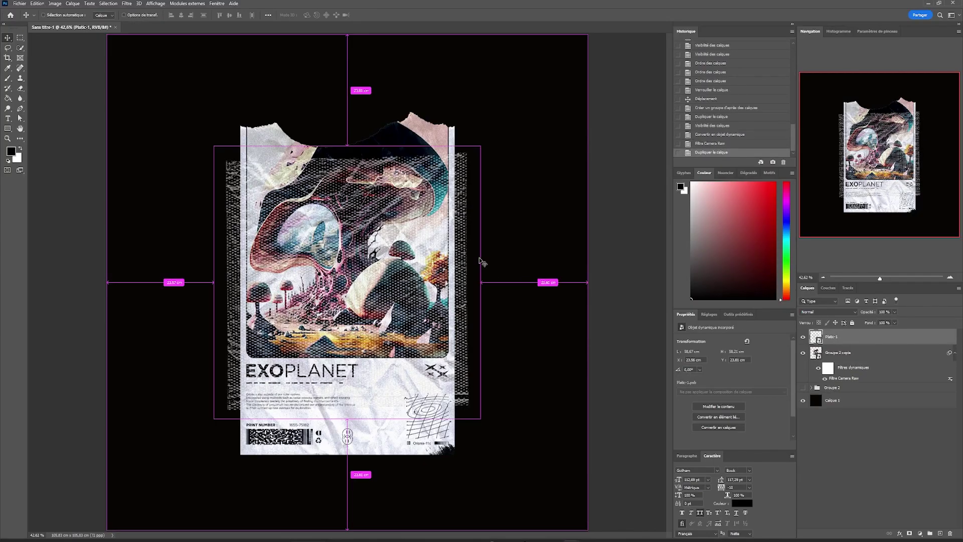
pyautogui.hotkey('ctrl', 't')
pyautogui.moveTo(464, 245); pyautogui.dragTo(465, 314)
pyautogui.scroll(-1, 345, 230)
pyautogui.moveTo(346, 228); pyautogui.dragTo(347, 240)
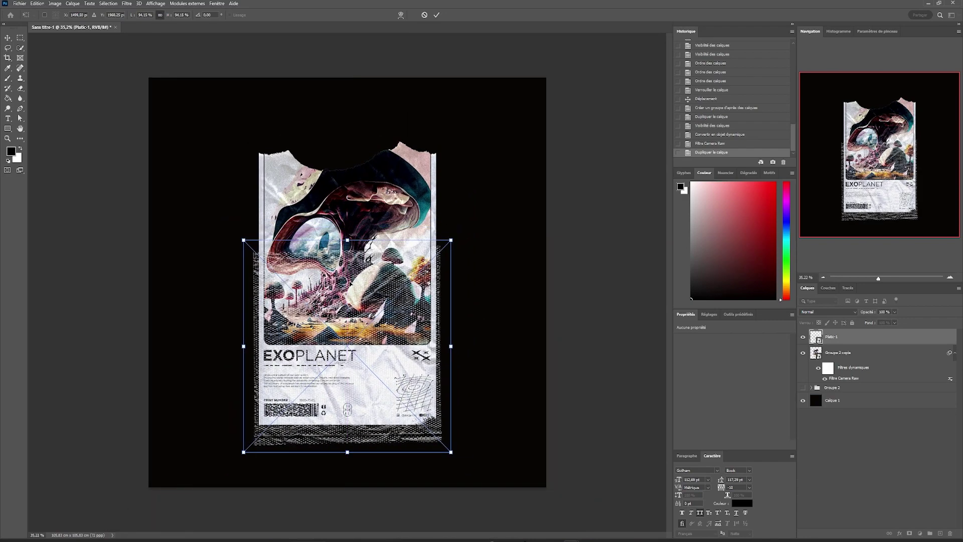
pyautogui.moveTo(401, 280); pyautogui.dragTo(401, 275)
pyautogui.moveTo(479, 249); pyautogui.dragTo(480, 252)
pyautogui.scroll(-1, 485, 265)
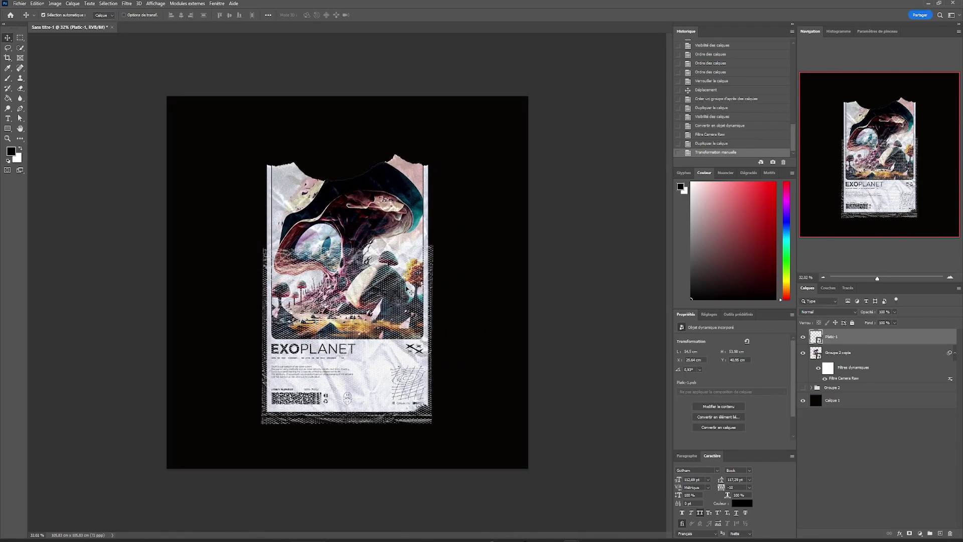
# - Shorten the plastic texture from its upper edge and tilt it slightly counterclockwise over the card
pyautogui.moveTo(348, 238); pyautogui.dragTo(351, 253)
pyautogui.press('Return')
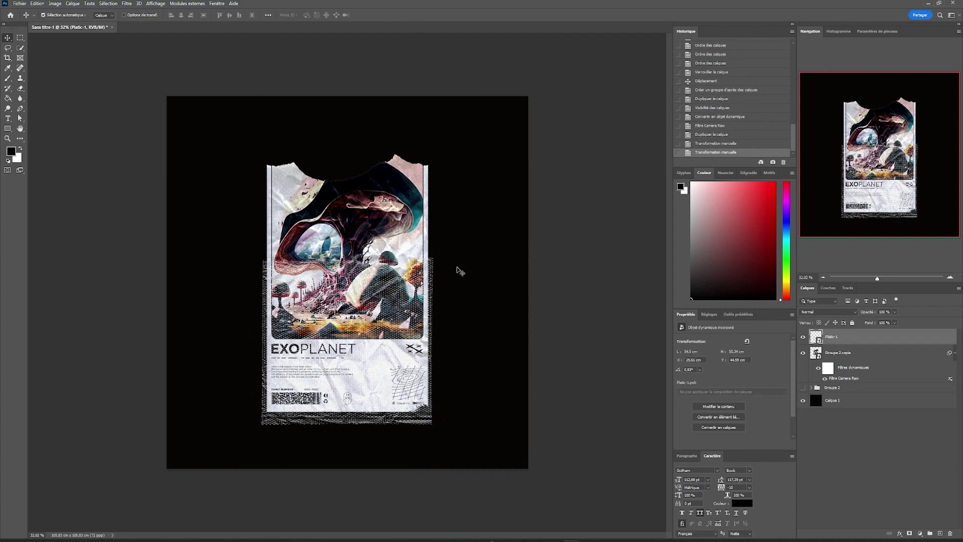
pyautogui.hotkey('ctrl', 't')
pyautogui.moveTo(456, 267); pyautogui.dragTo(453, 263)
pyautogui.press('Return')
pyautogui.press('Return')
pyautogui.hotkey('ctrl', '0')
pyautogui.click(558, 247)
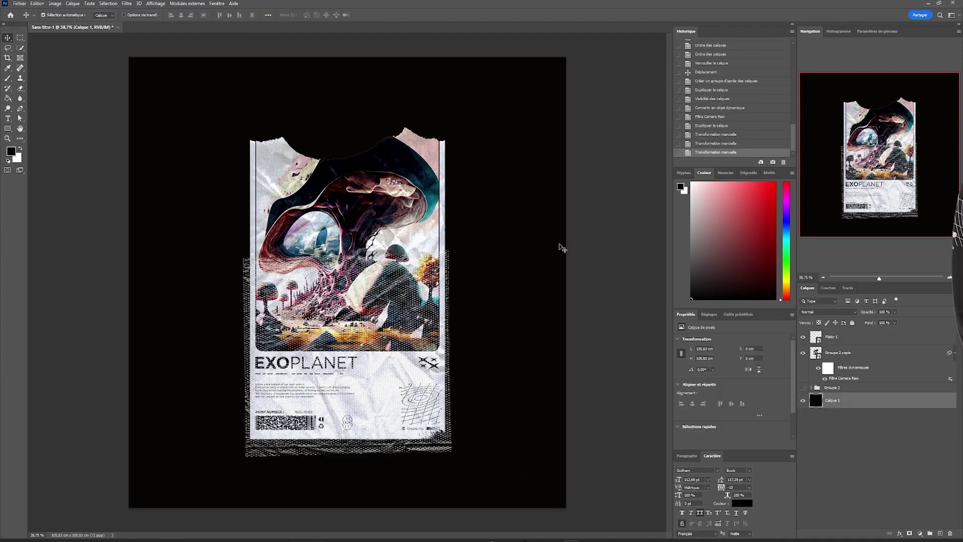